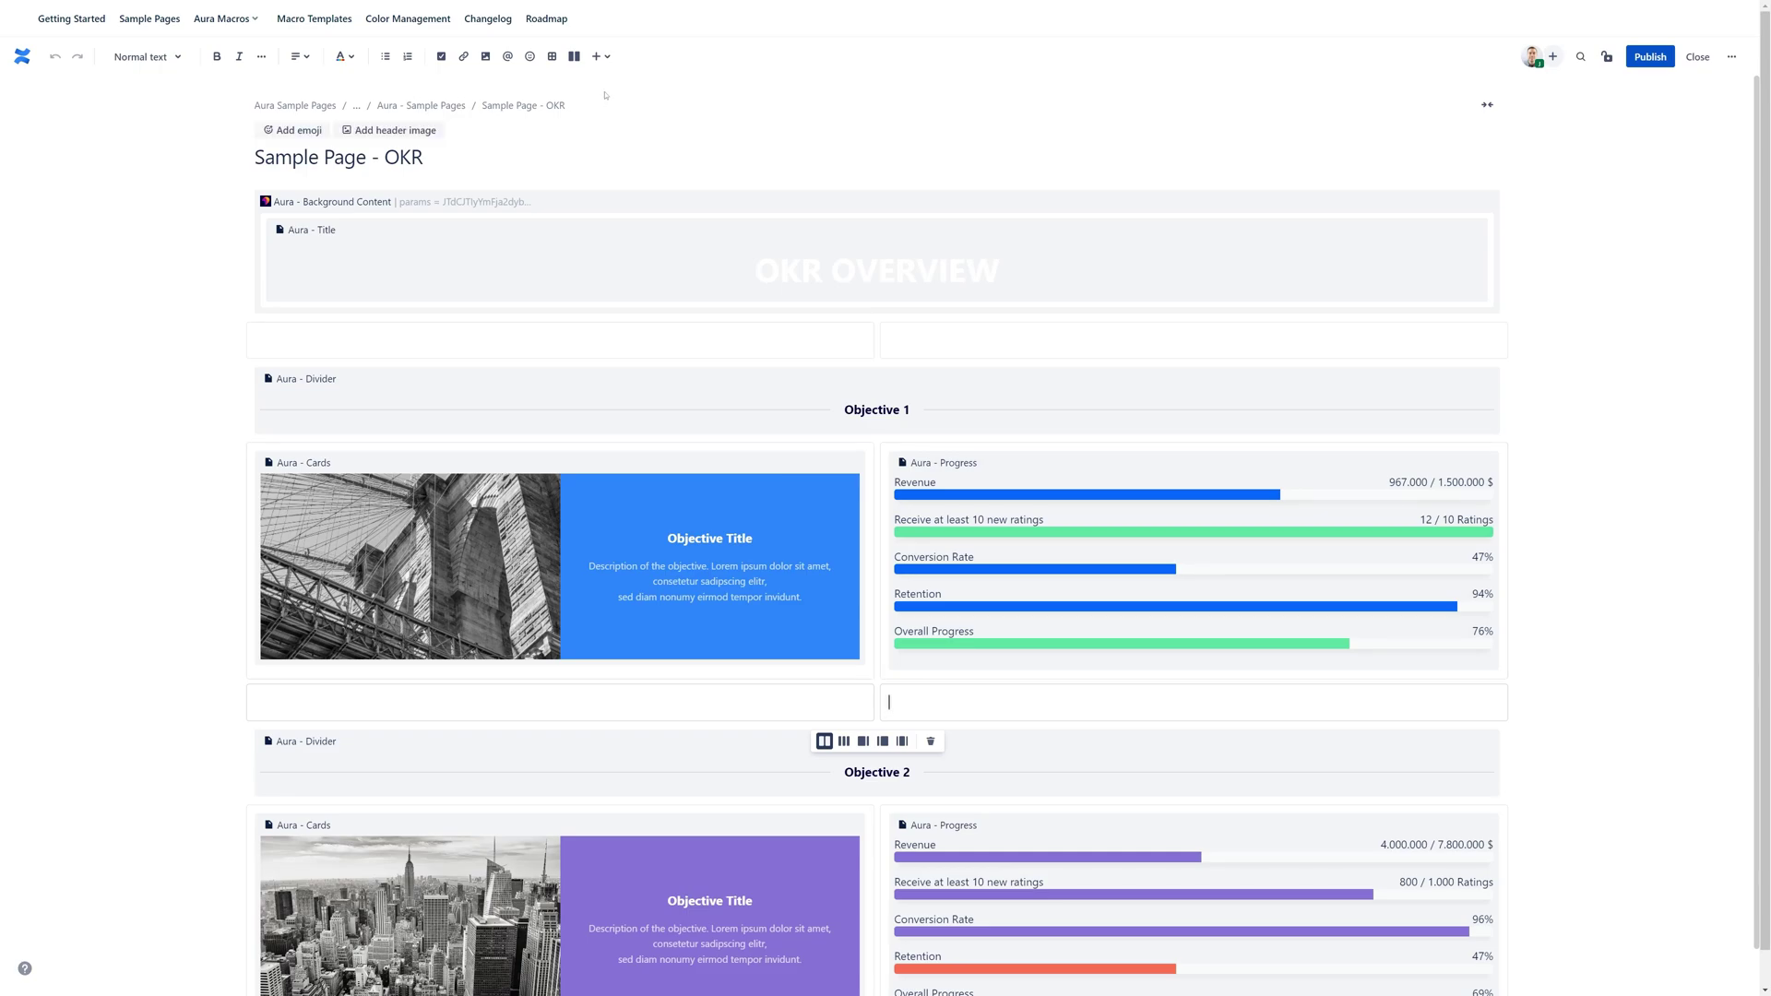
# - Search the macro browser for 'aura progress' and insert the Aura - Progress macro
pyautogui.click(601, 56)
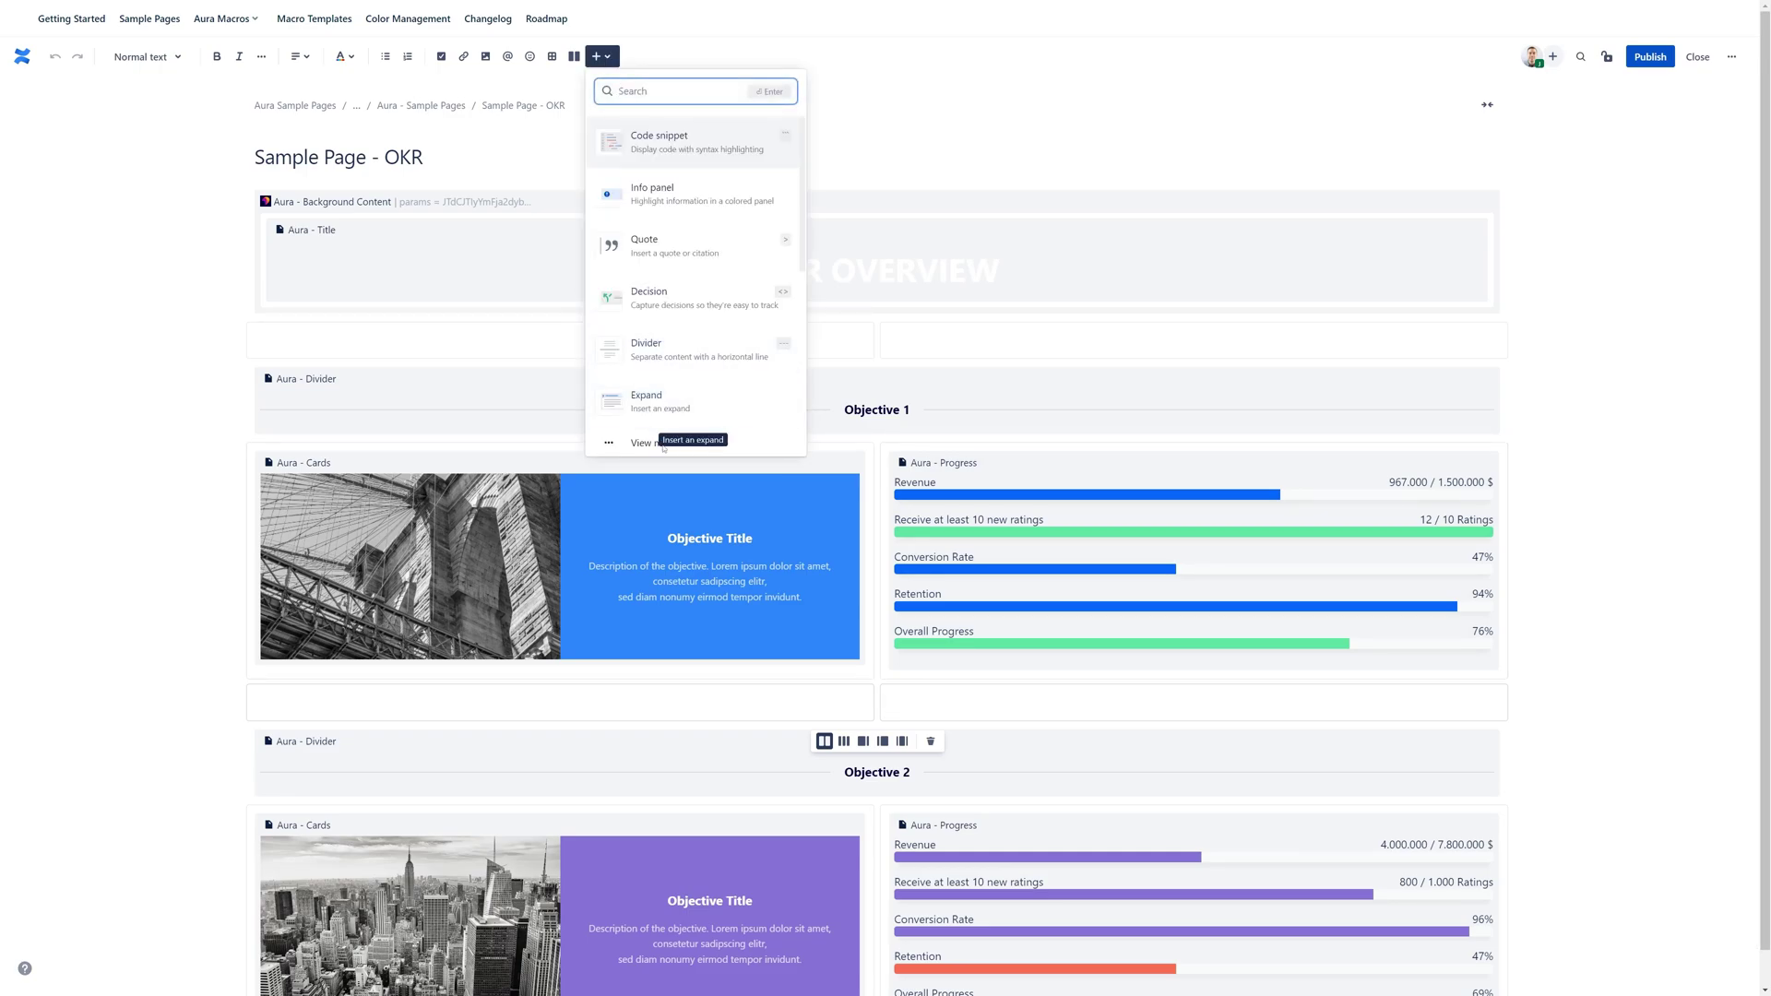
pyautogui.click(653, 443)
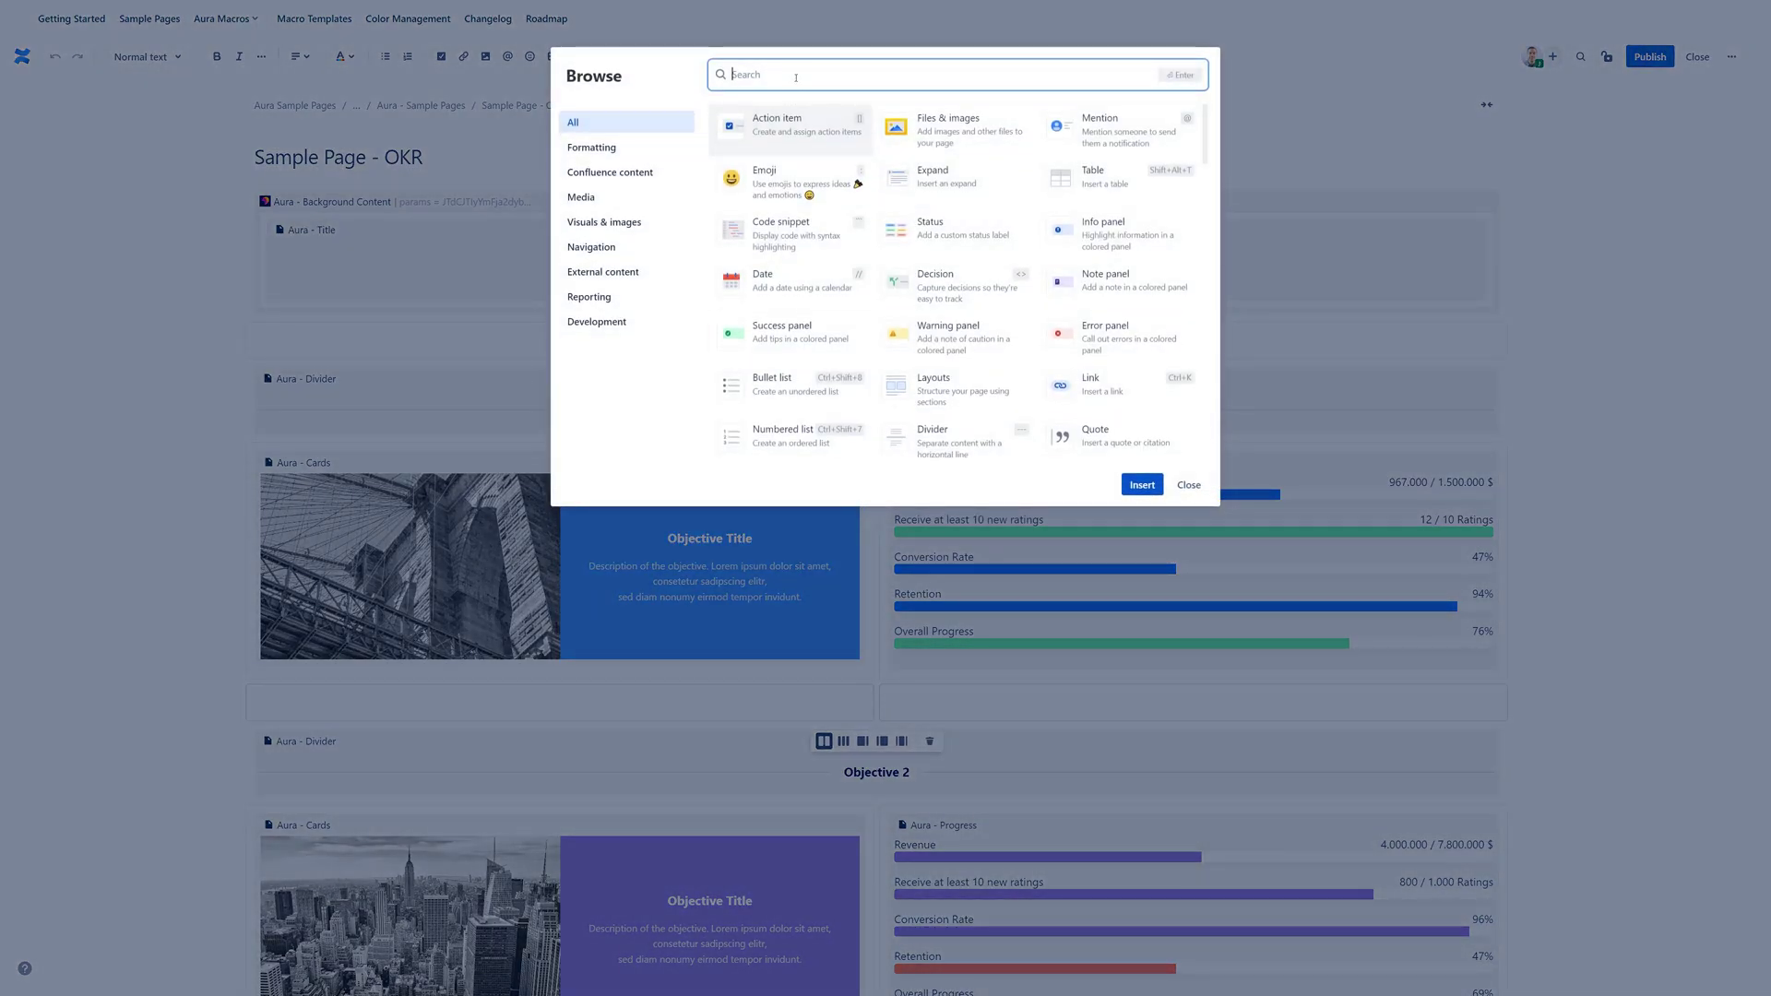
pyautogui.write('aura')
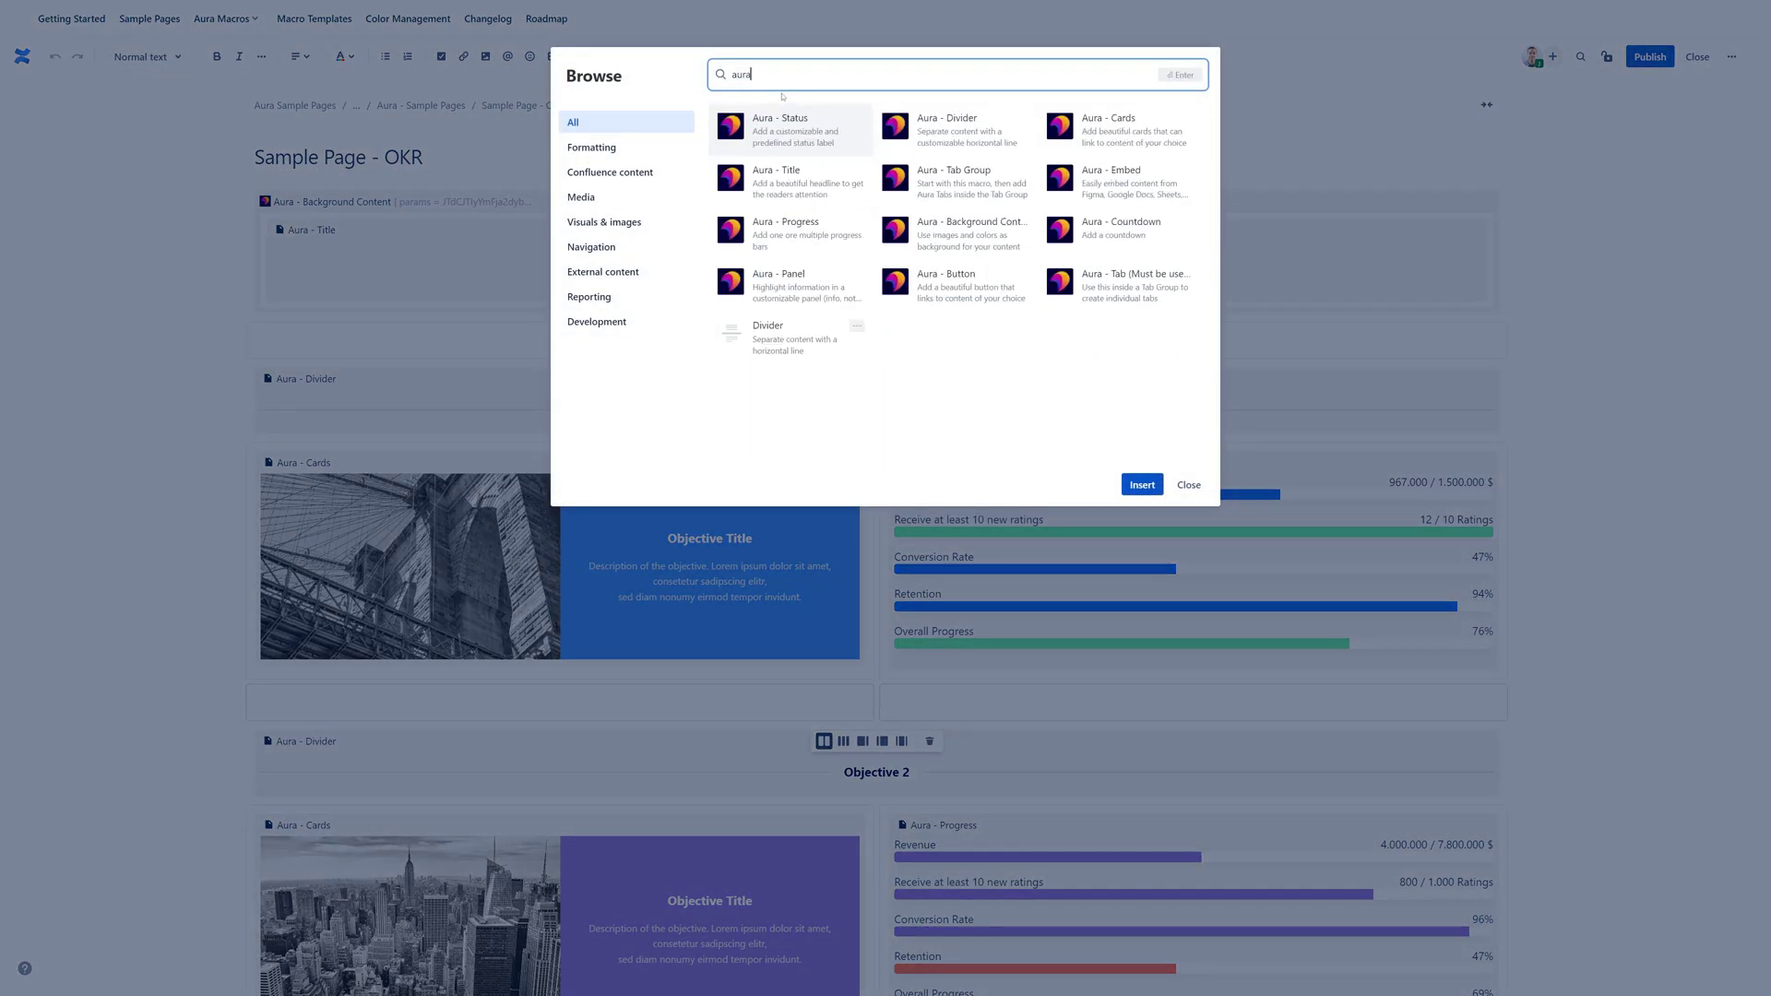
pyautogui.write(' progress')
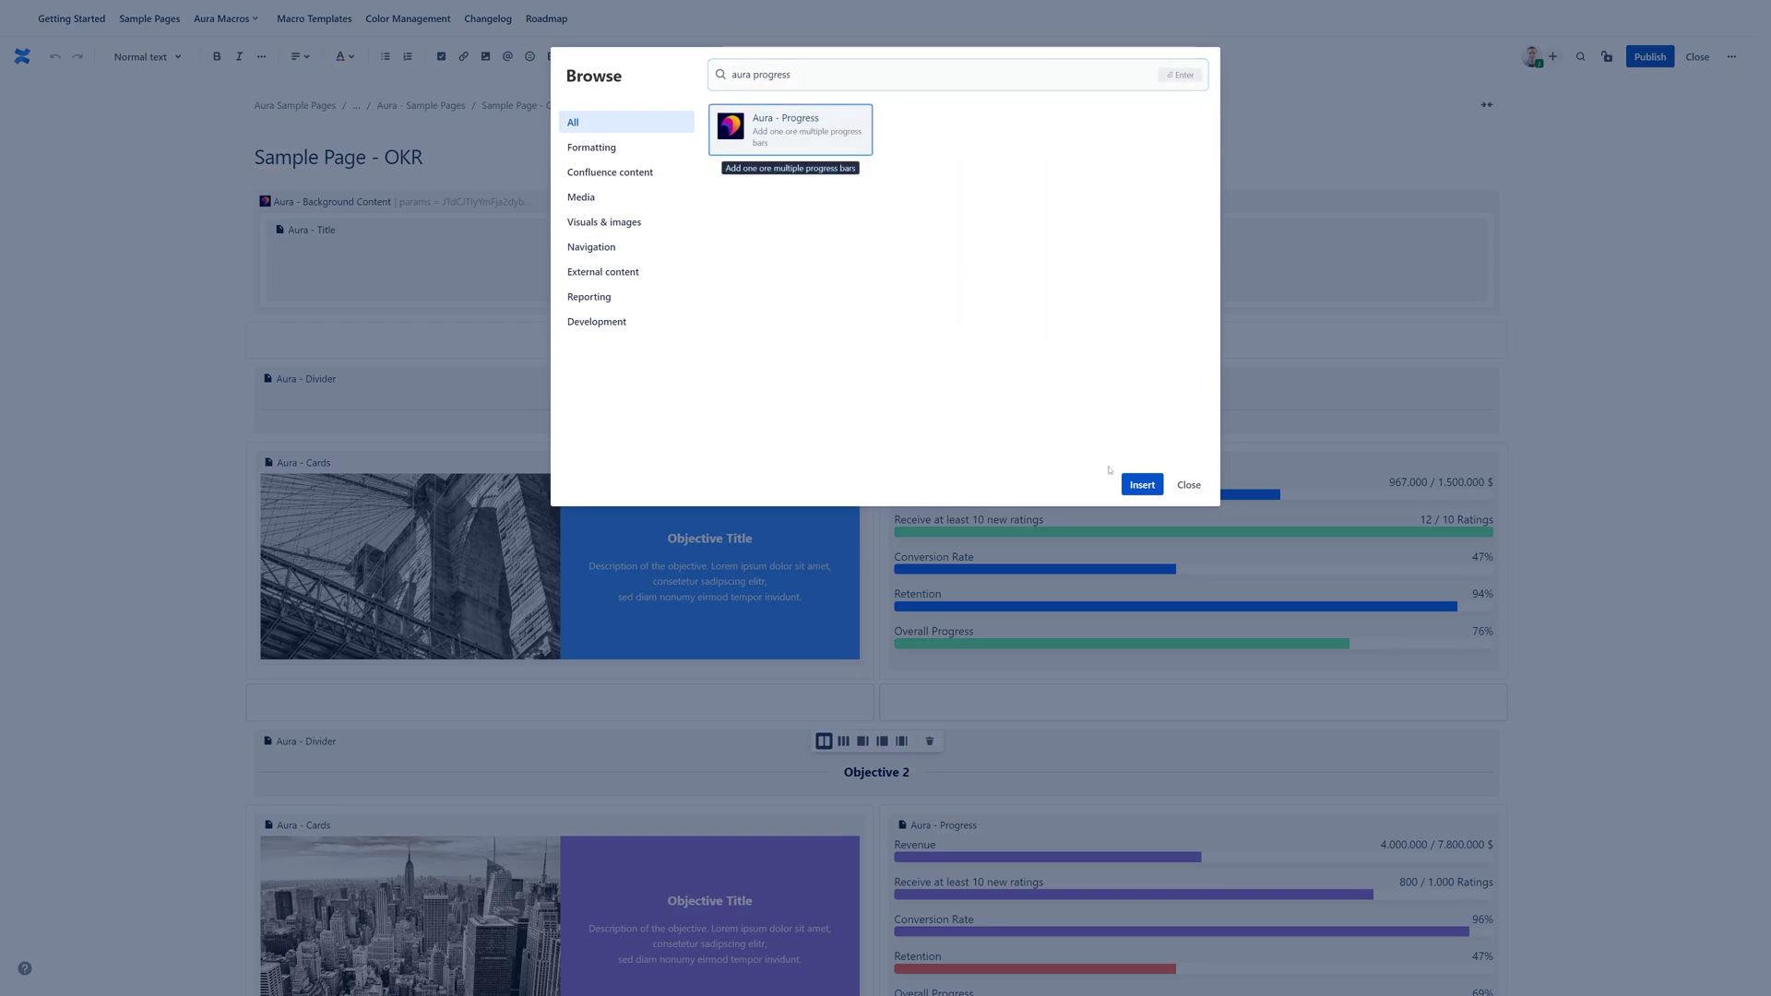
pyautogui.click(1142, 485)
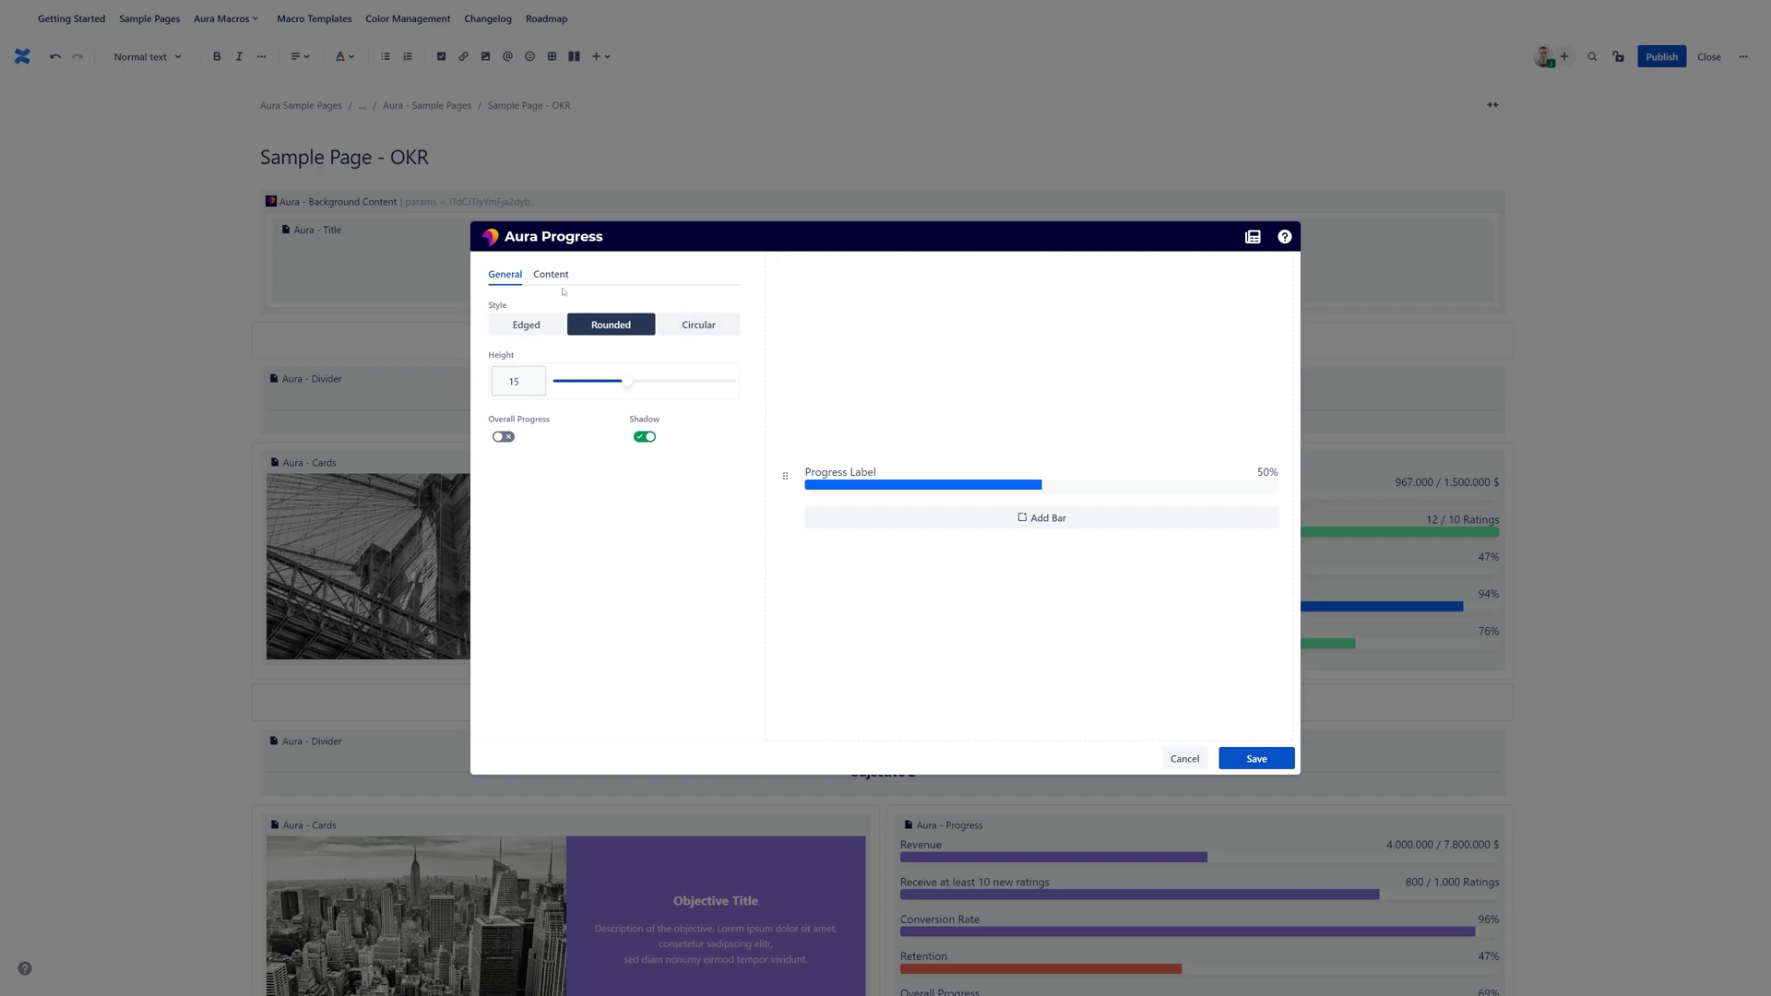
# - Add three 50% 'New Progress' bars beneath the Progress Label bar in the macro editor
pyautogui.click(980, 524)
pyautogui.click(986, 543)
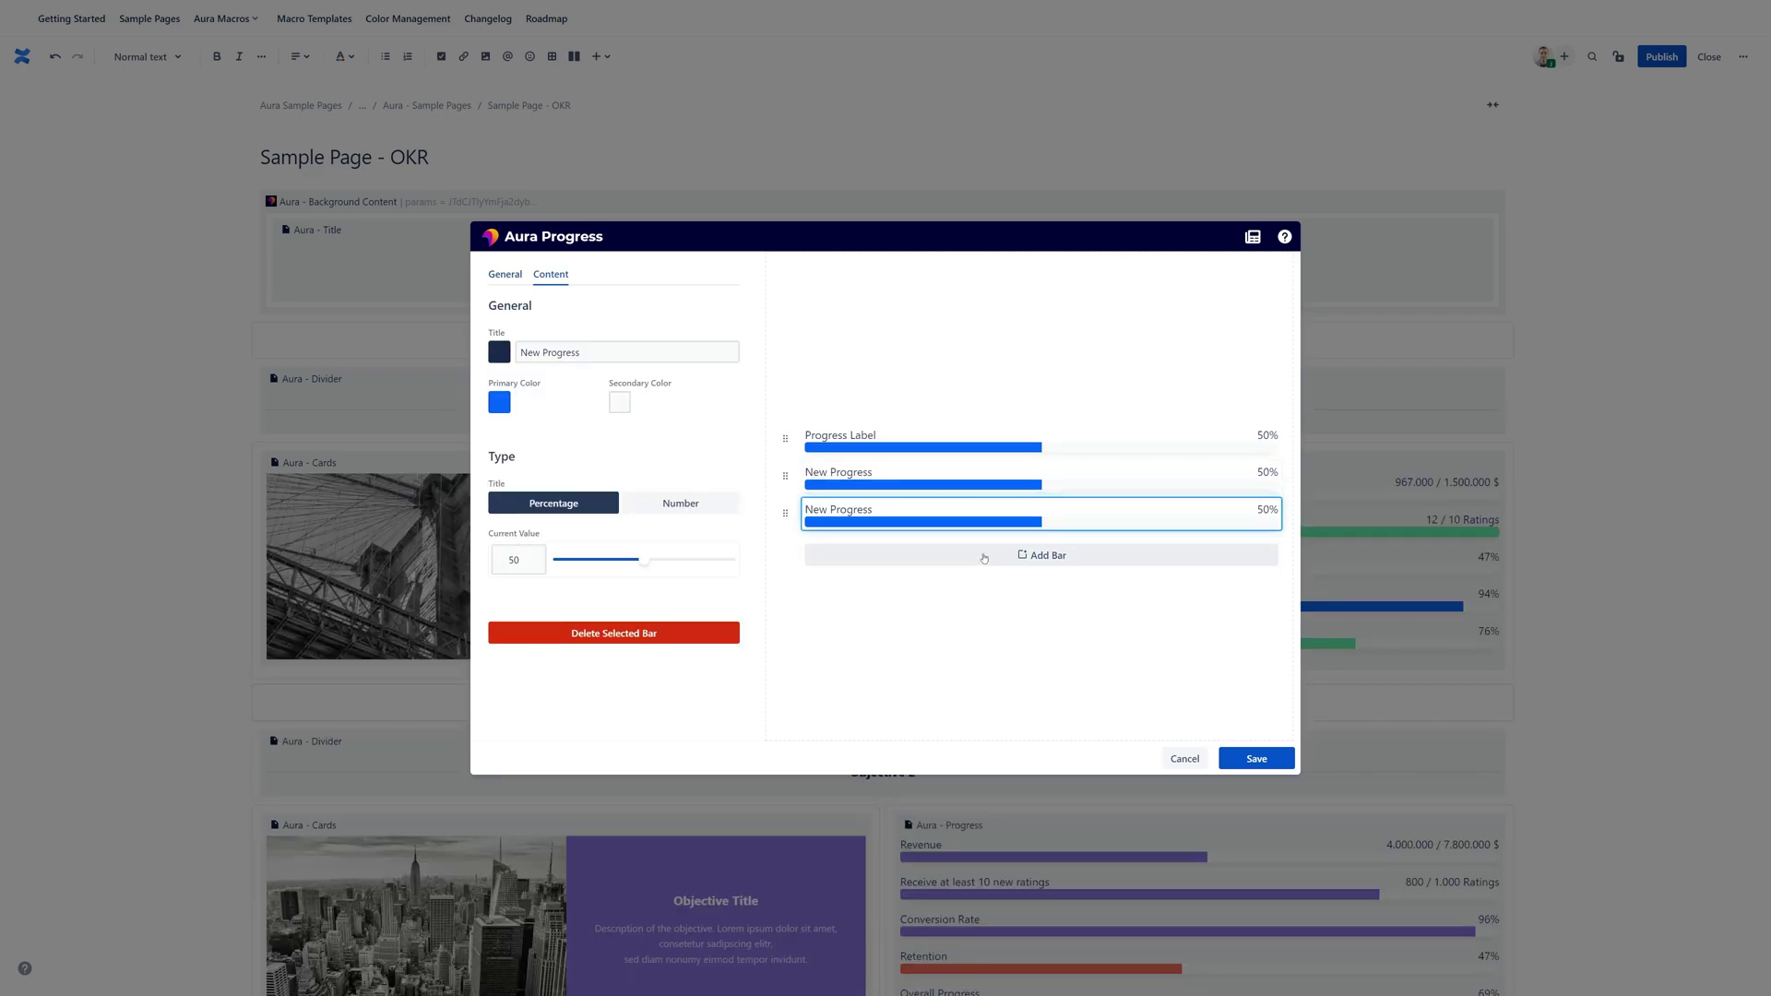
pyautogui.click(984, 558)
pyautogui.click(505, 274)
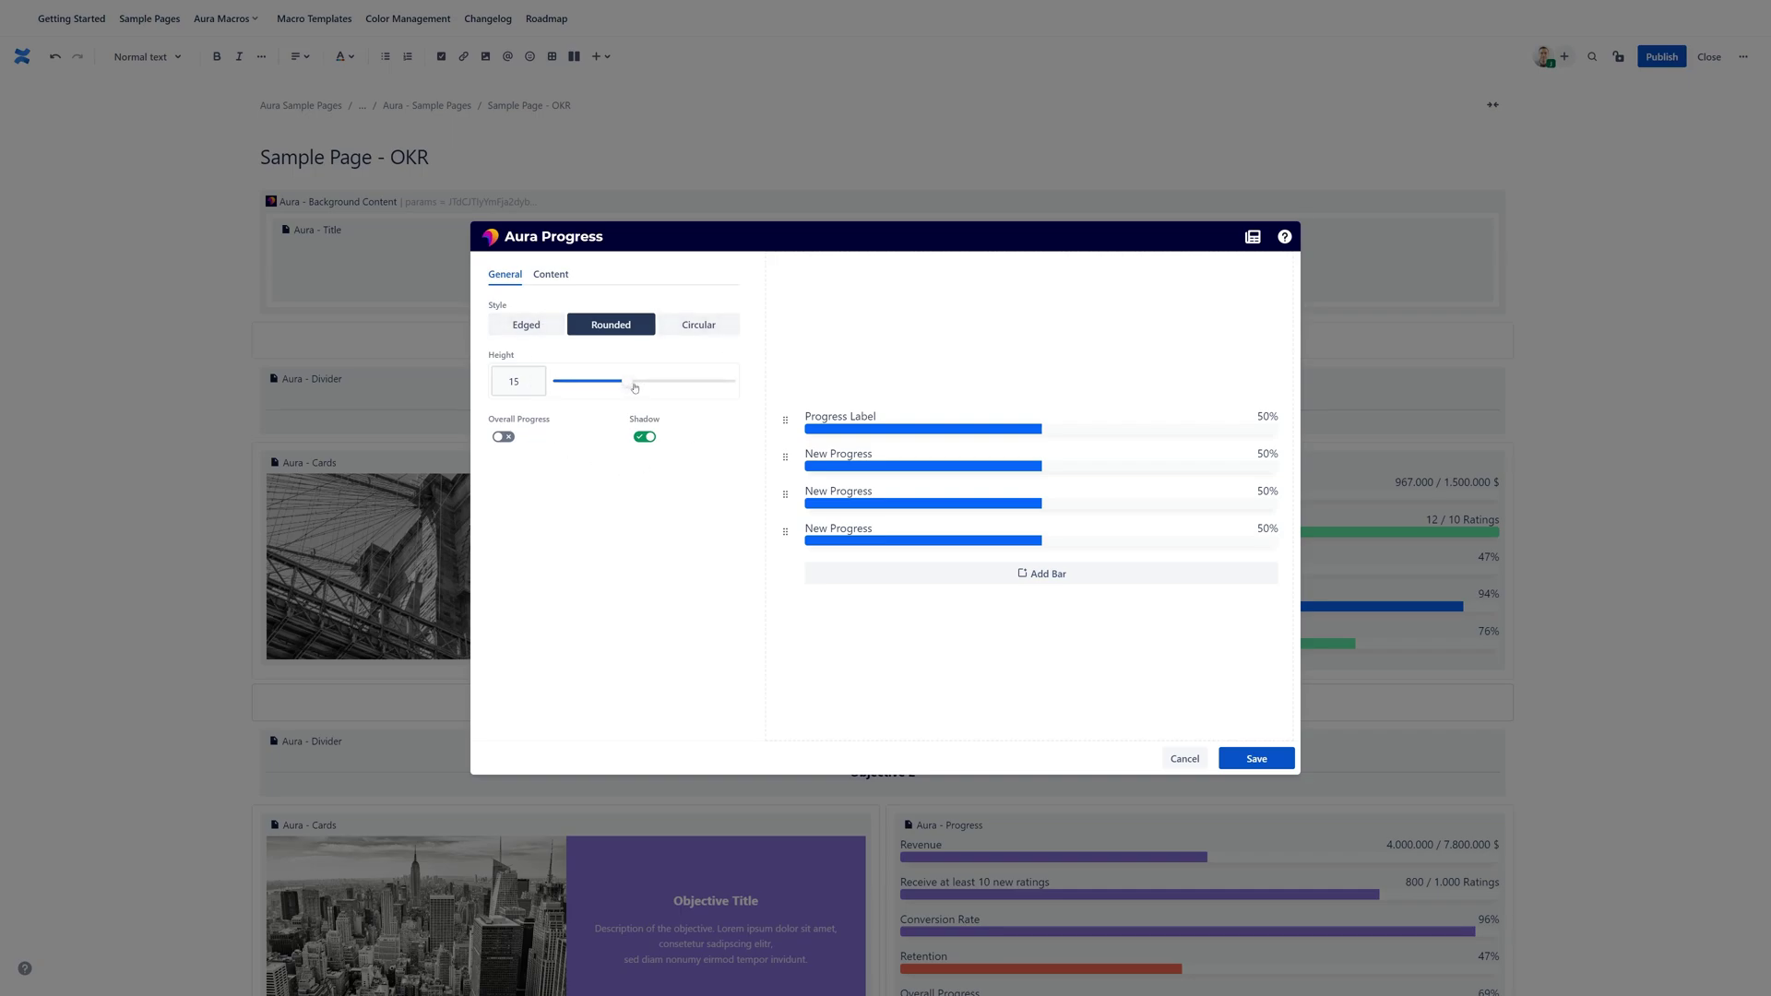
pyautogui.moveTo(631, 383)
pyautogui.mouseDown()
pyautogui.moveTo(713, 384)
pyautogui.moveTo(595, 392)
pyautogui.moveTo(649, 388)
pyautogui.moveTo(627, 384)
pyautogui.mouseUp()
# - Make the Progress Label bar green and set its value to 100%
pyautogui.click(1102, 426)
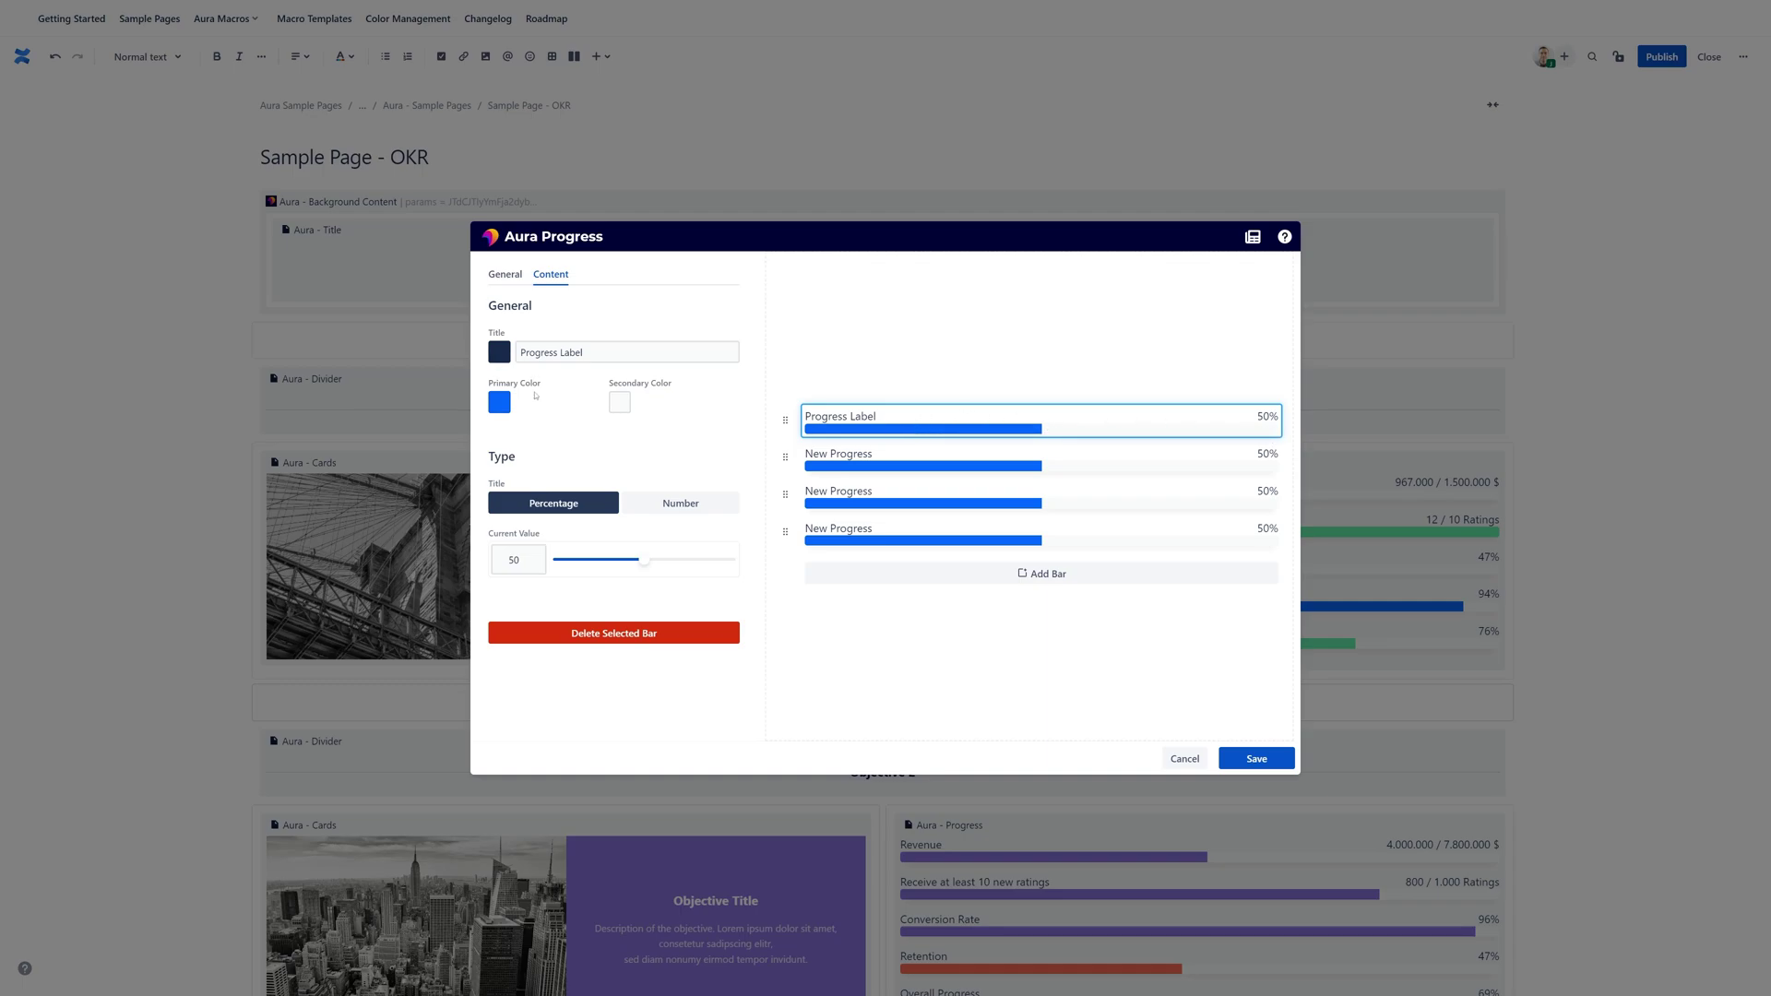
pyautogui.click(499, 406)
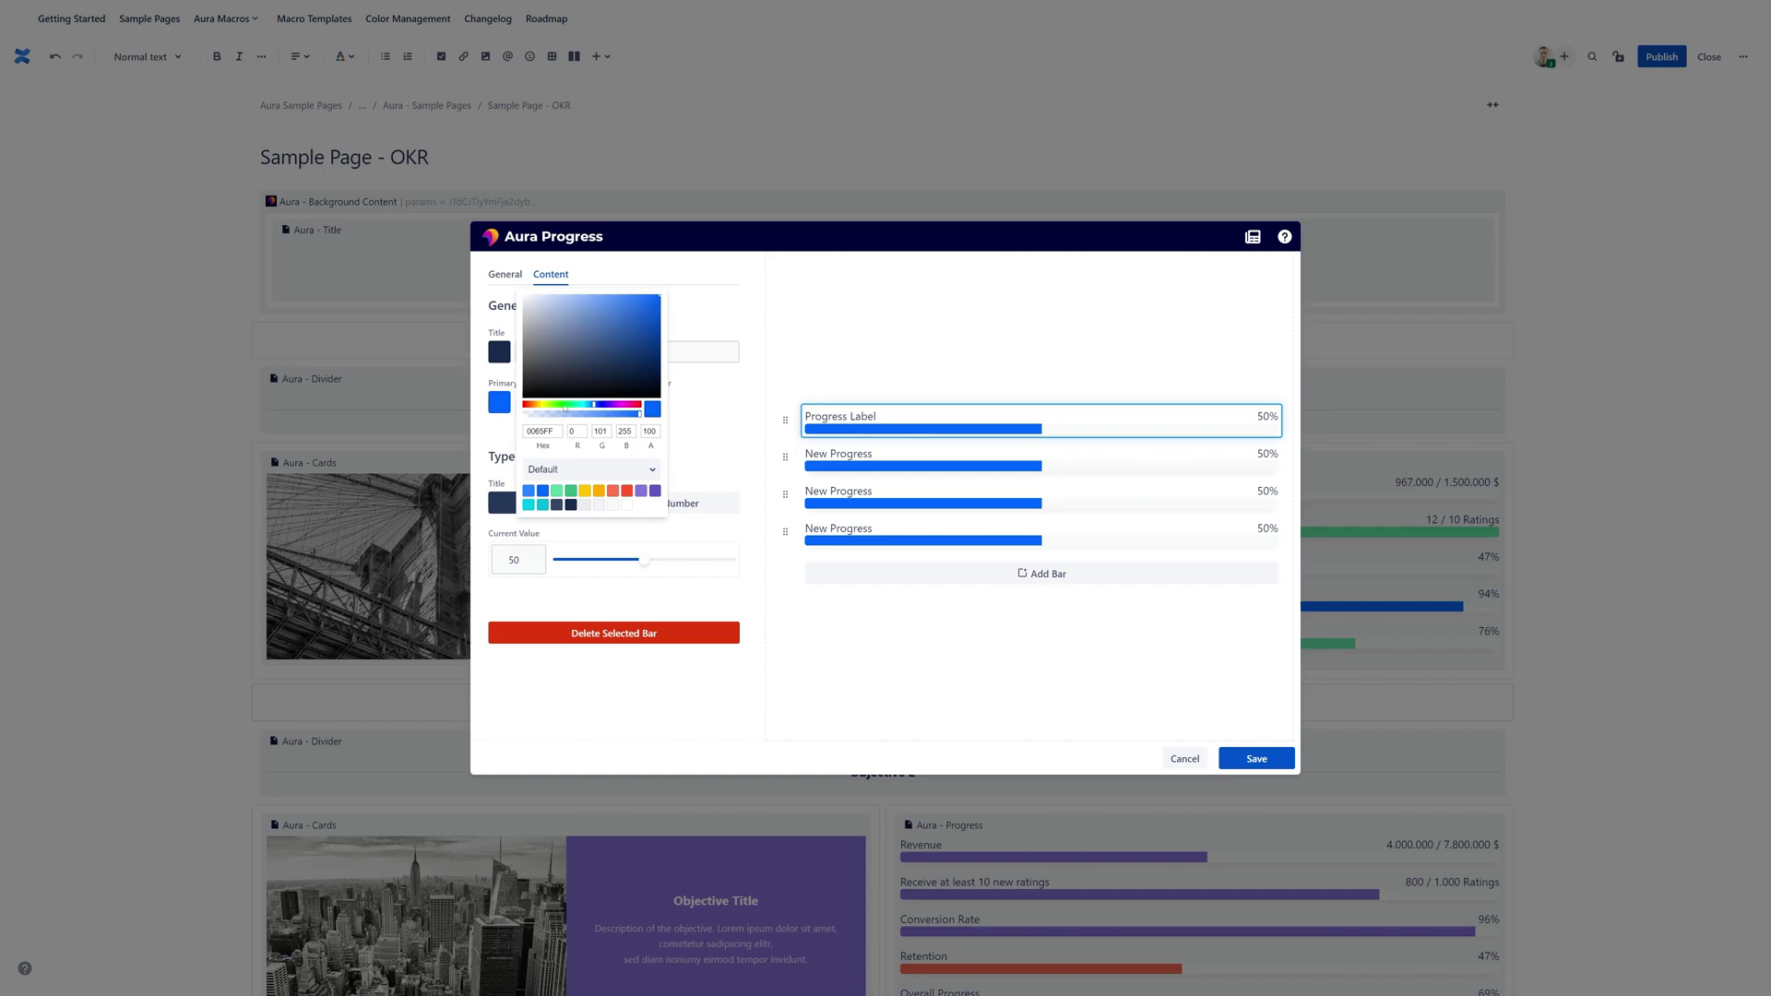
pyautogui.click(557, 492)
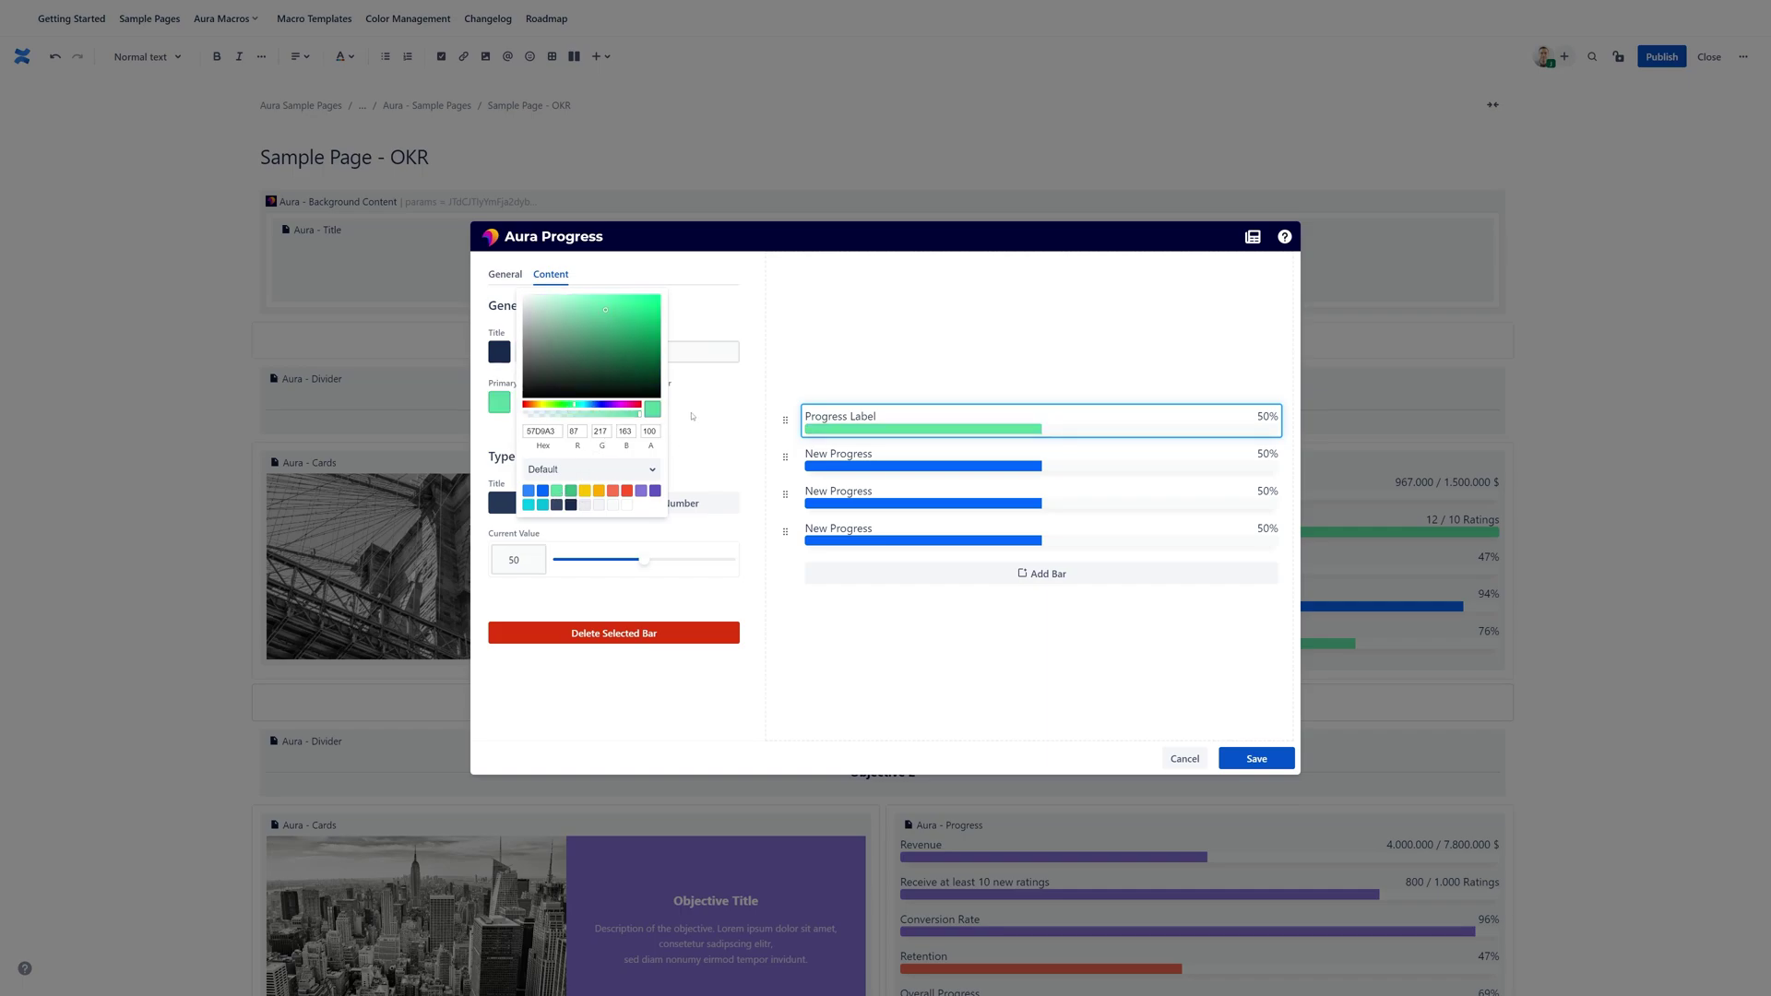
pyautogui.click(687, 418)
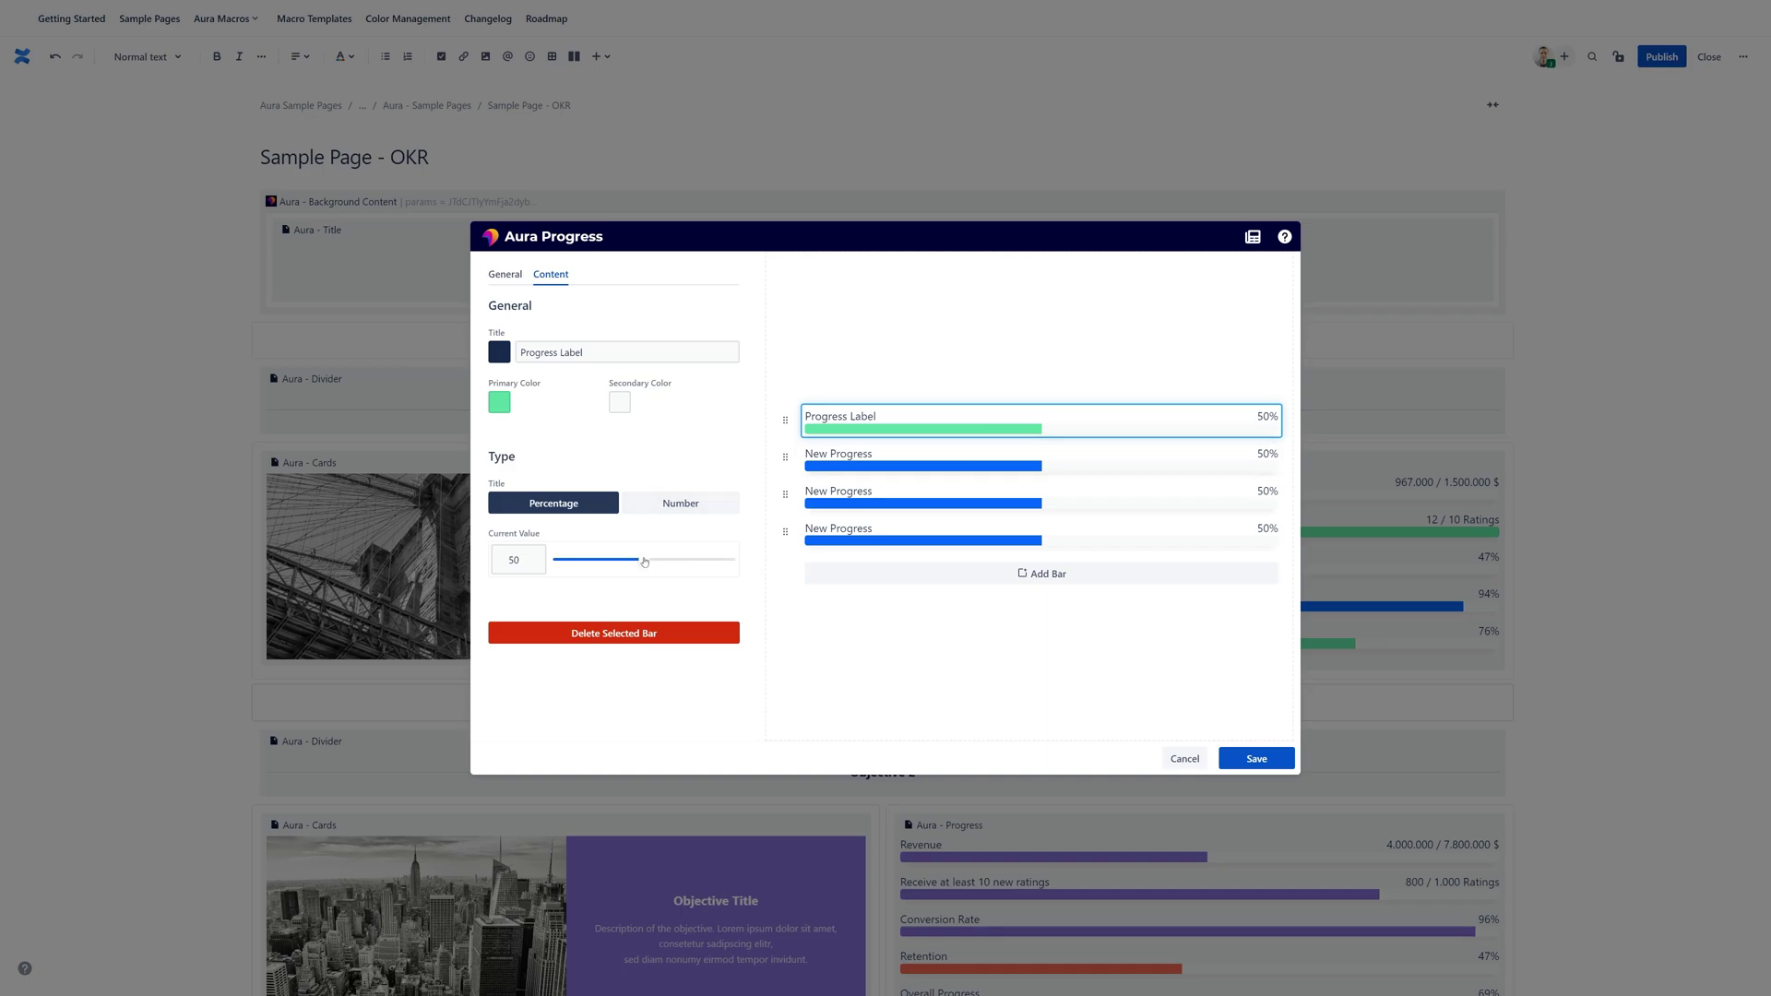
pyautogui.moveTo(644, 559); pyautogui.dragTo(745, 559)
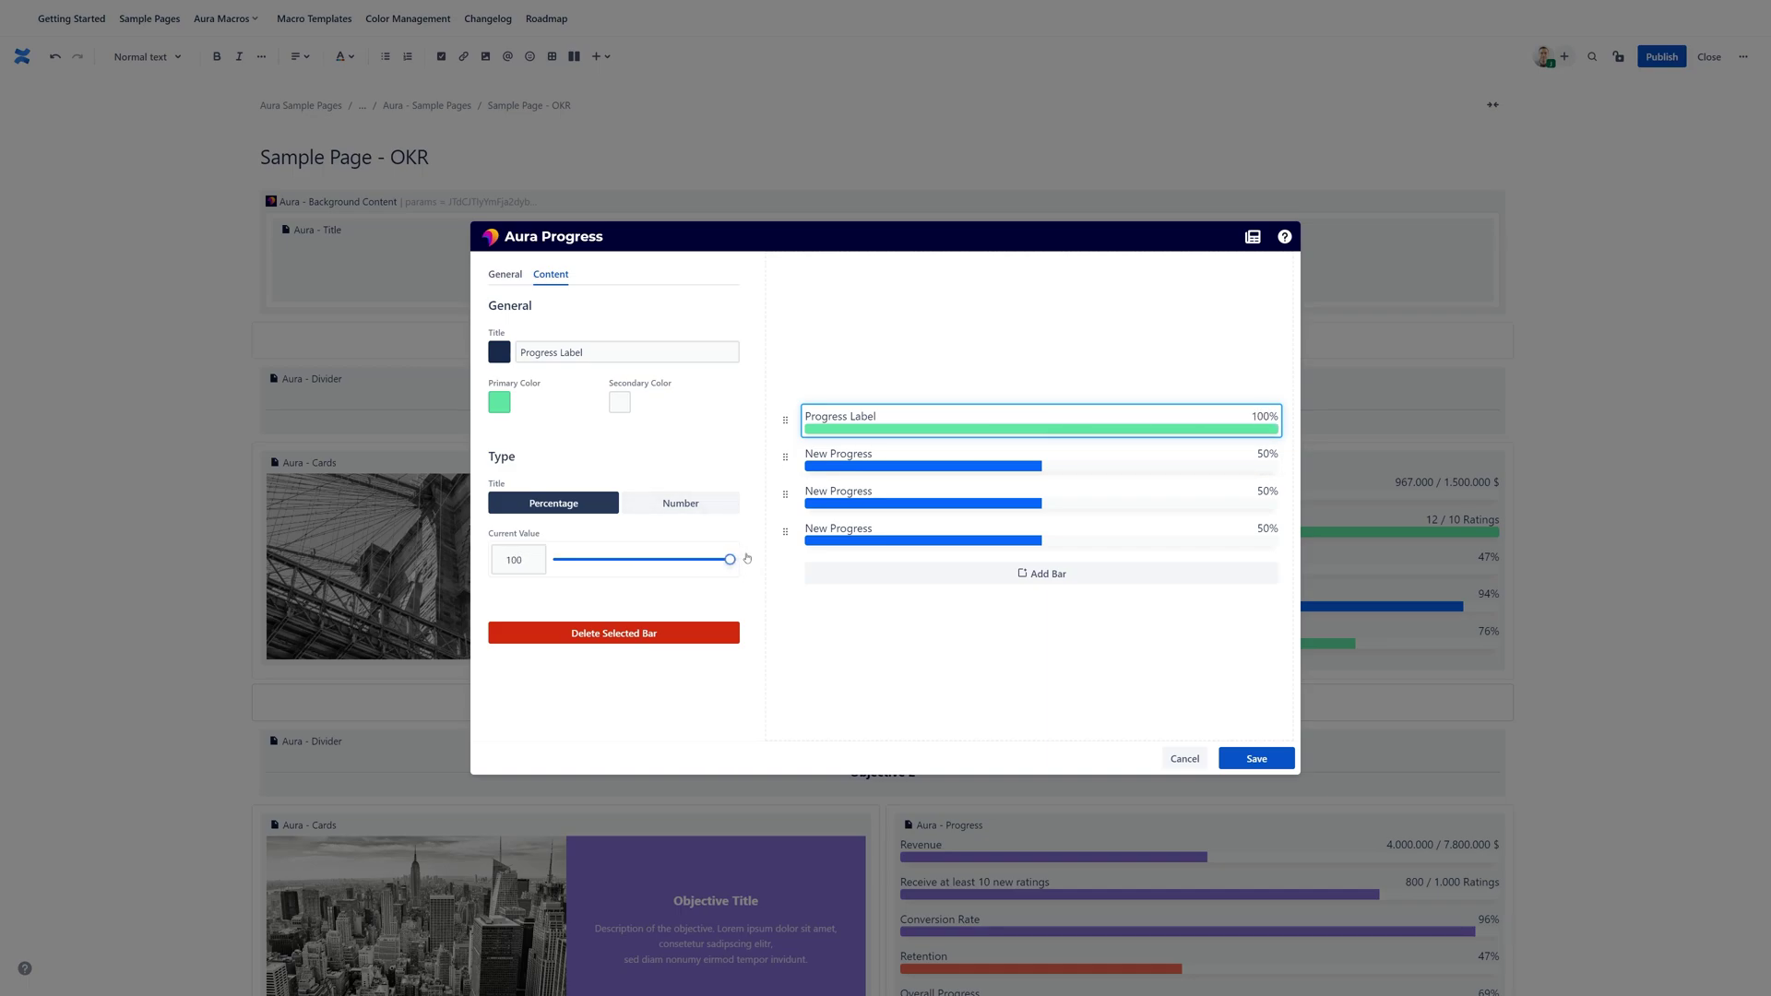
# - Set the second bar to red at 17% and the third bar to 68%
pyautogui.click(856, 475)
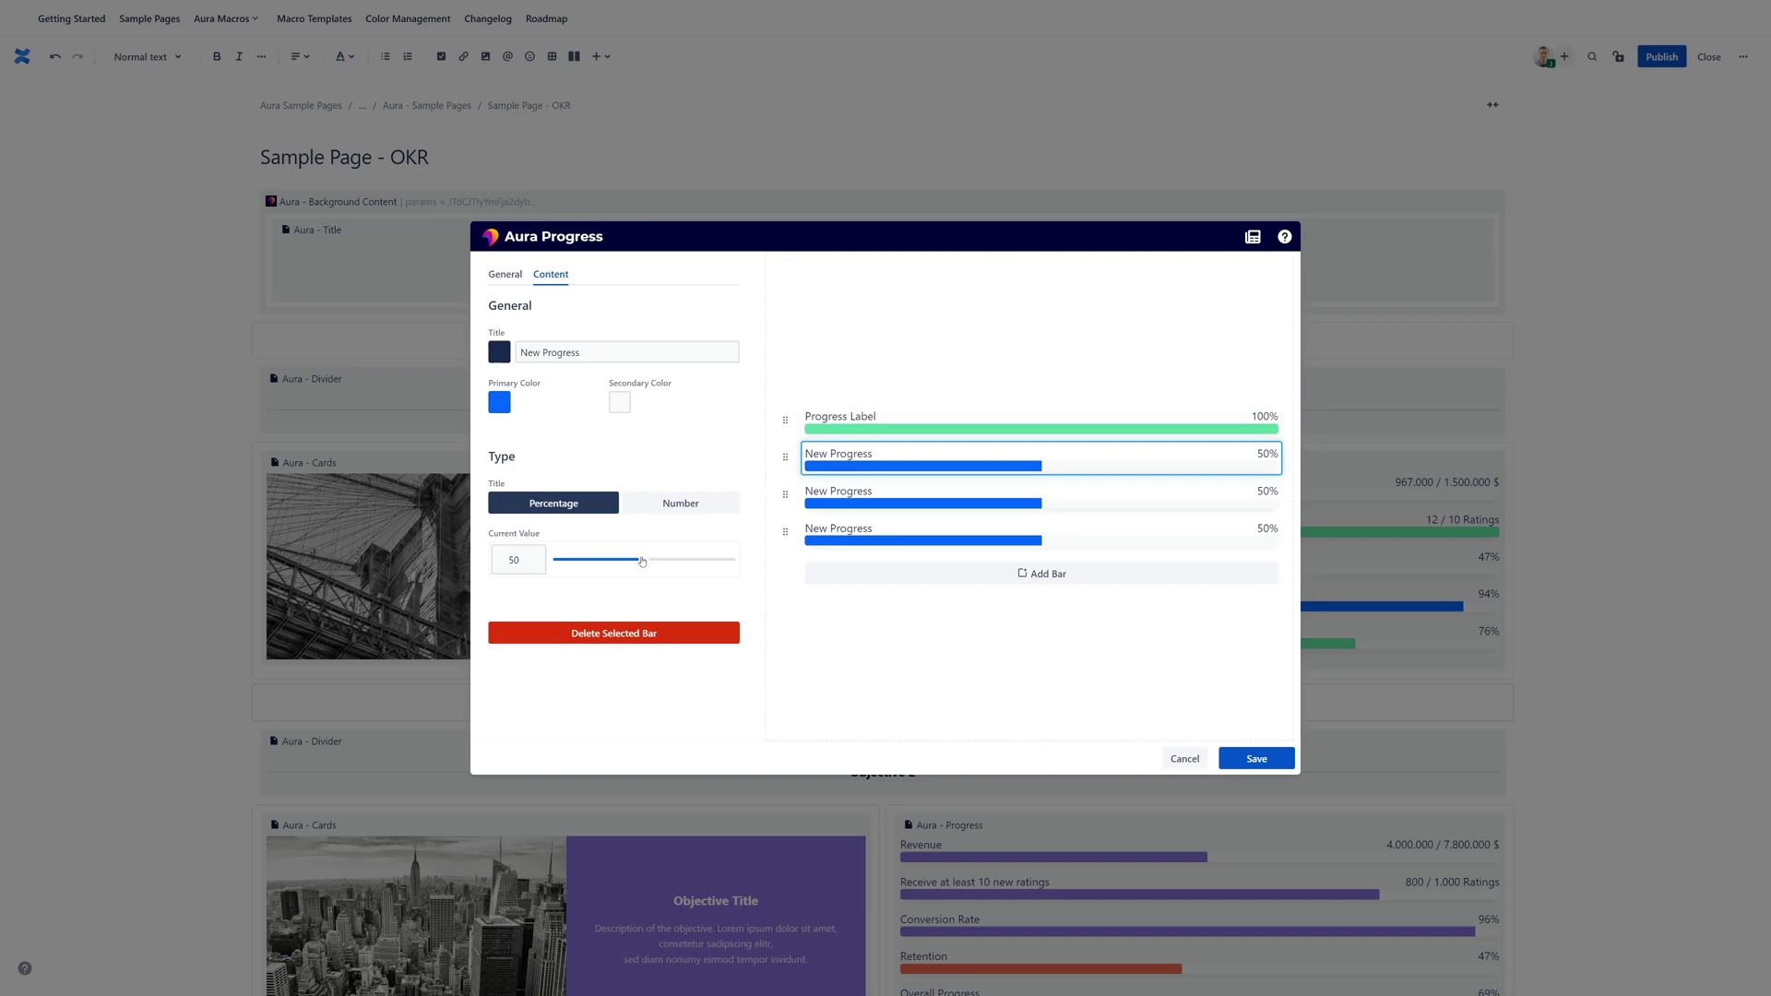
pyautogui.moveTo(640, 562); pyautogui.dragTo(589, 568)
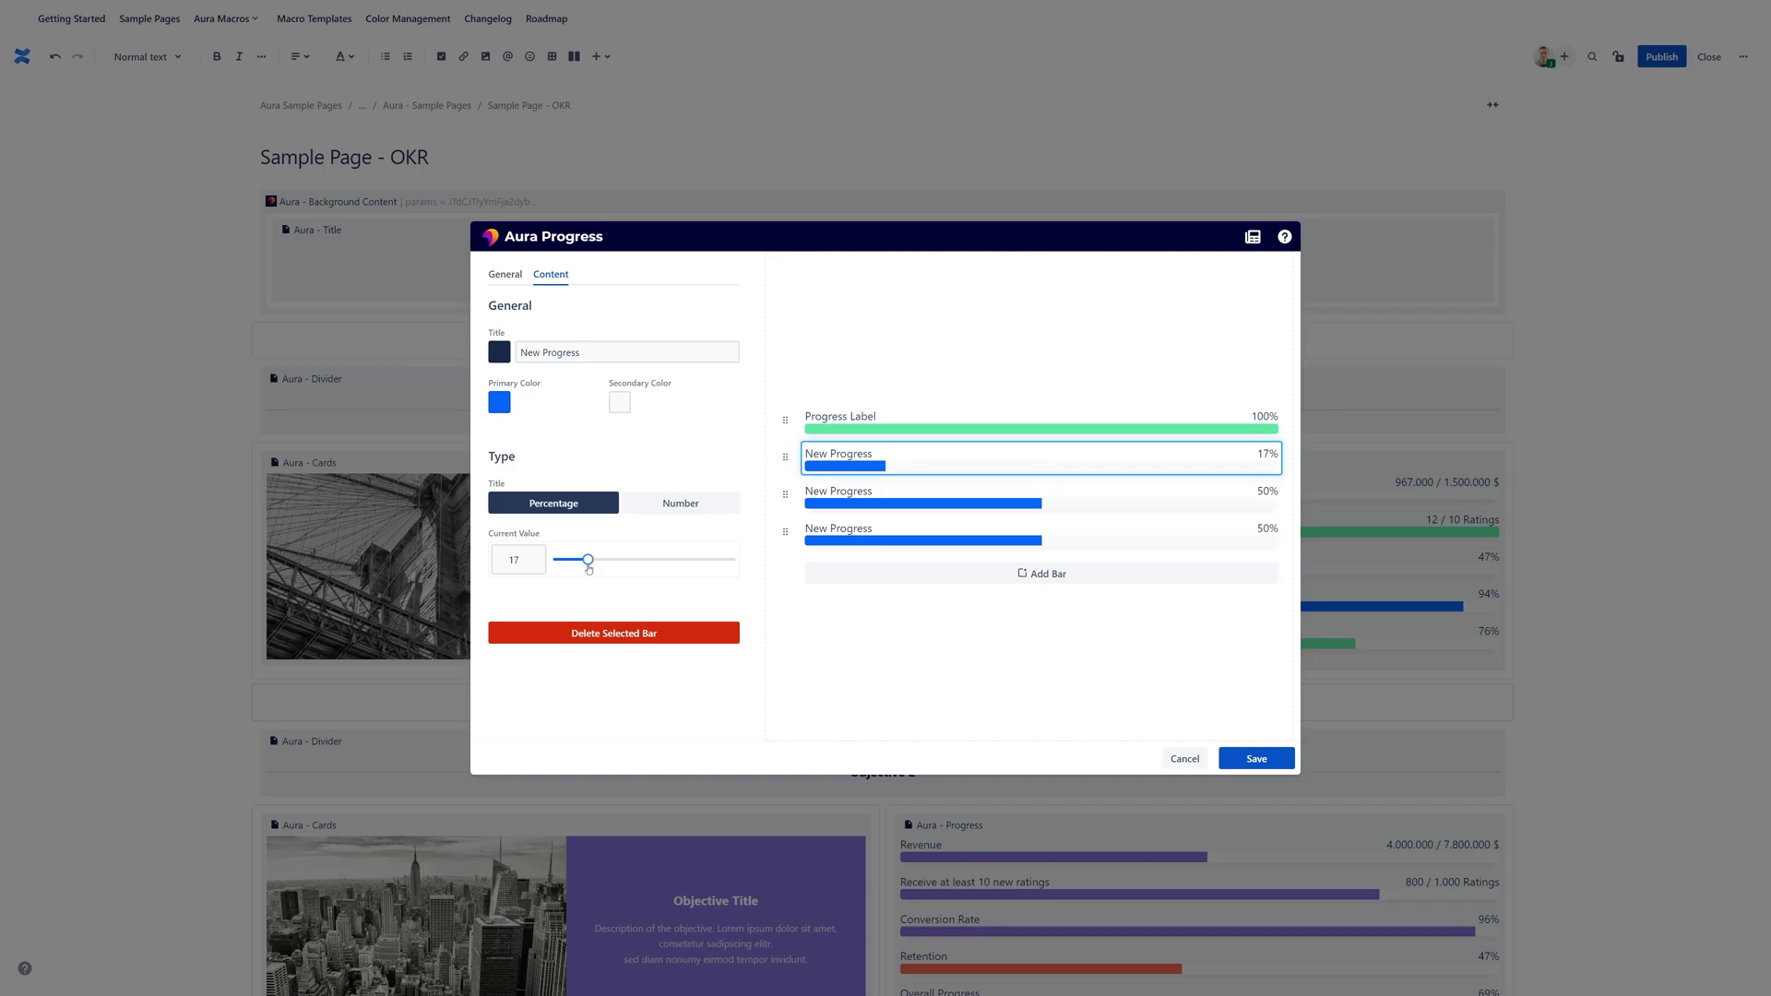
pyautogui.click(504, 404)
pyautogui.click(611, 504)
pyautogui.click(717, 456)
pyautogui.click(909, 464)
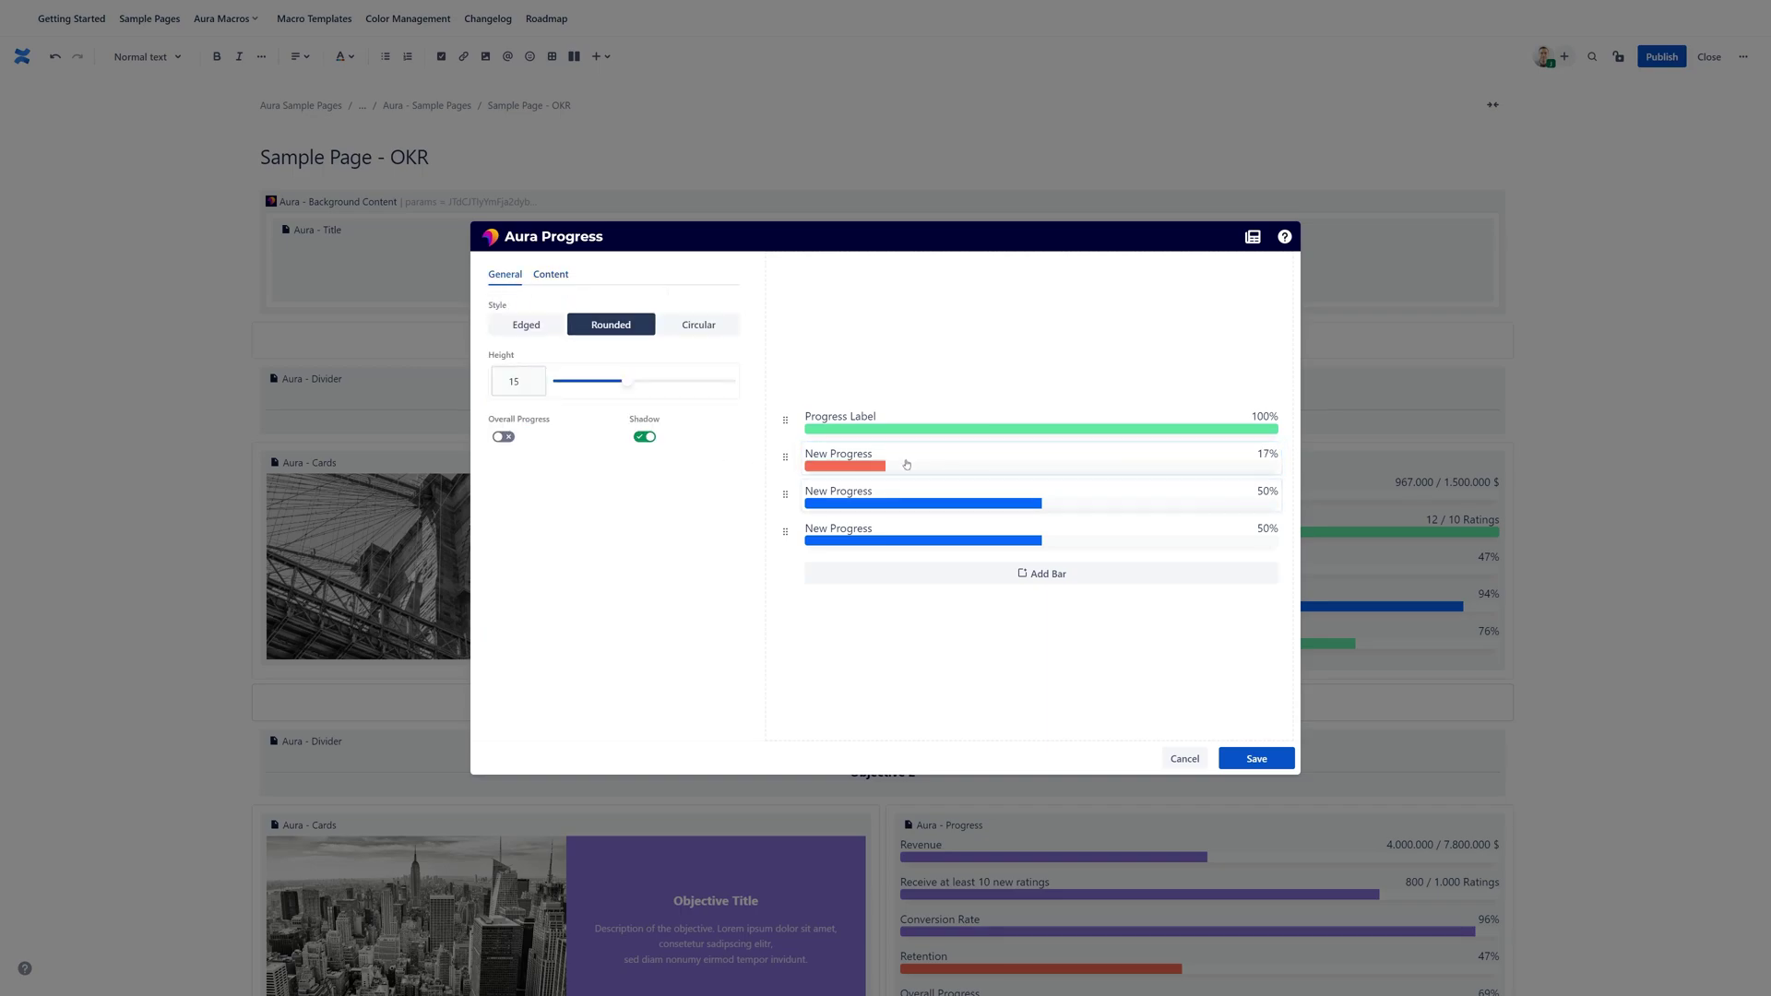
pyautogui.click(913, 503)
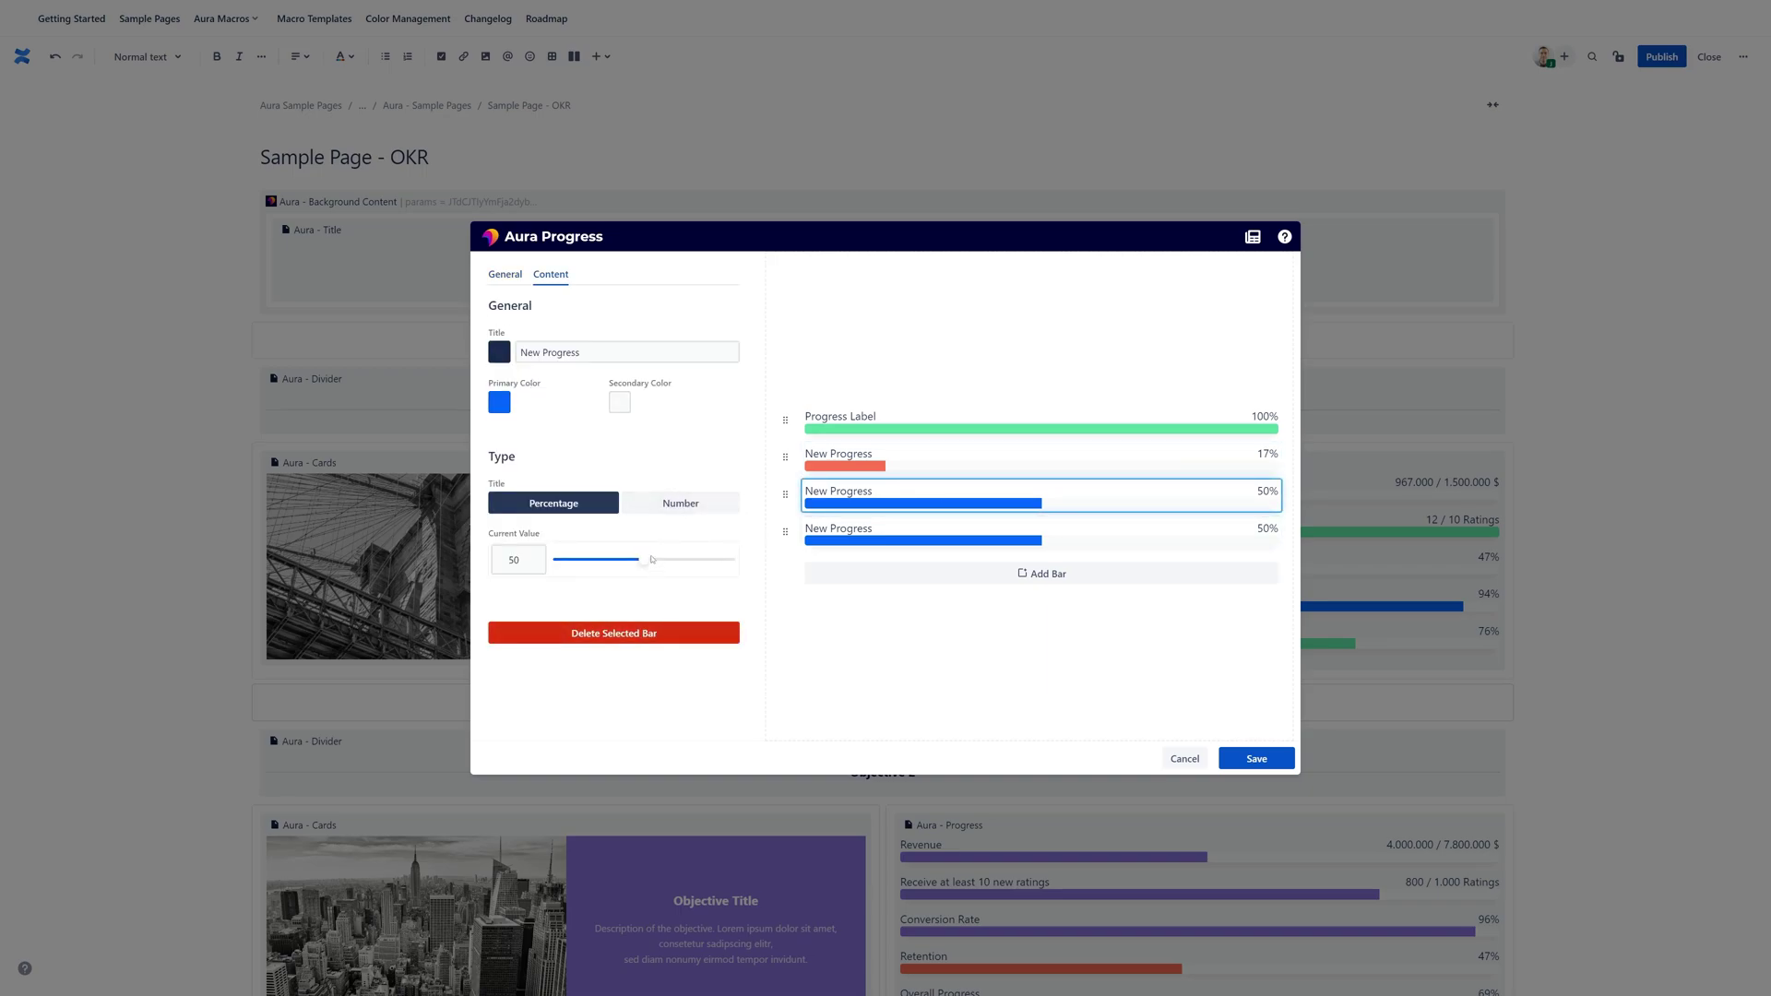
pyautogui.moveTo(644, 559); pyautogui.dragTo(675, 560)
# - Try the square and rounded bar styles, then switch the bars to Circular
pyautogui.click(506, 275)
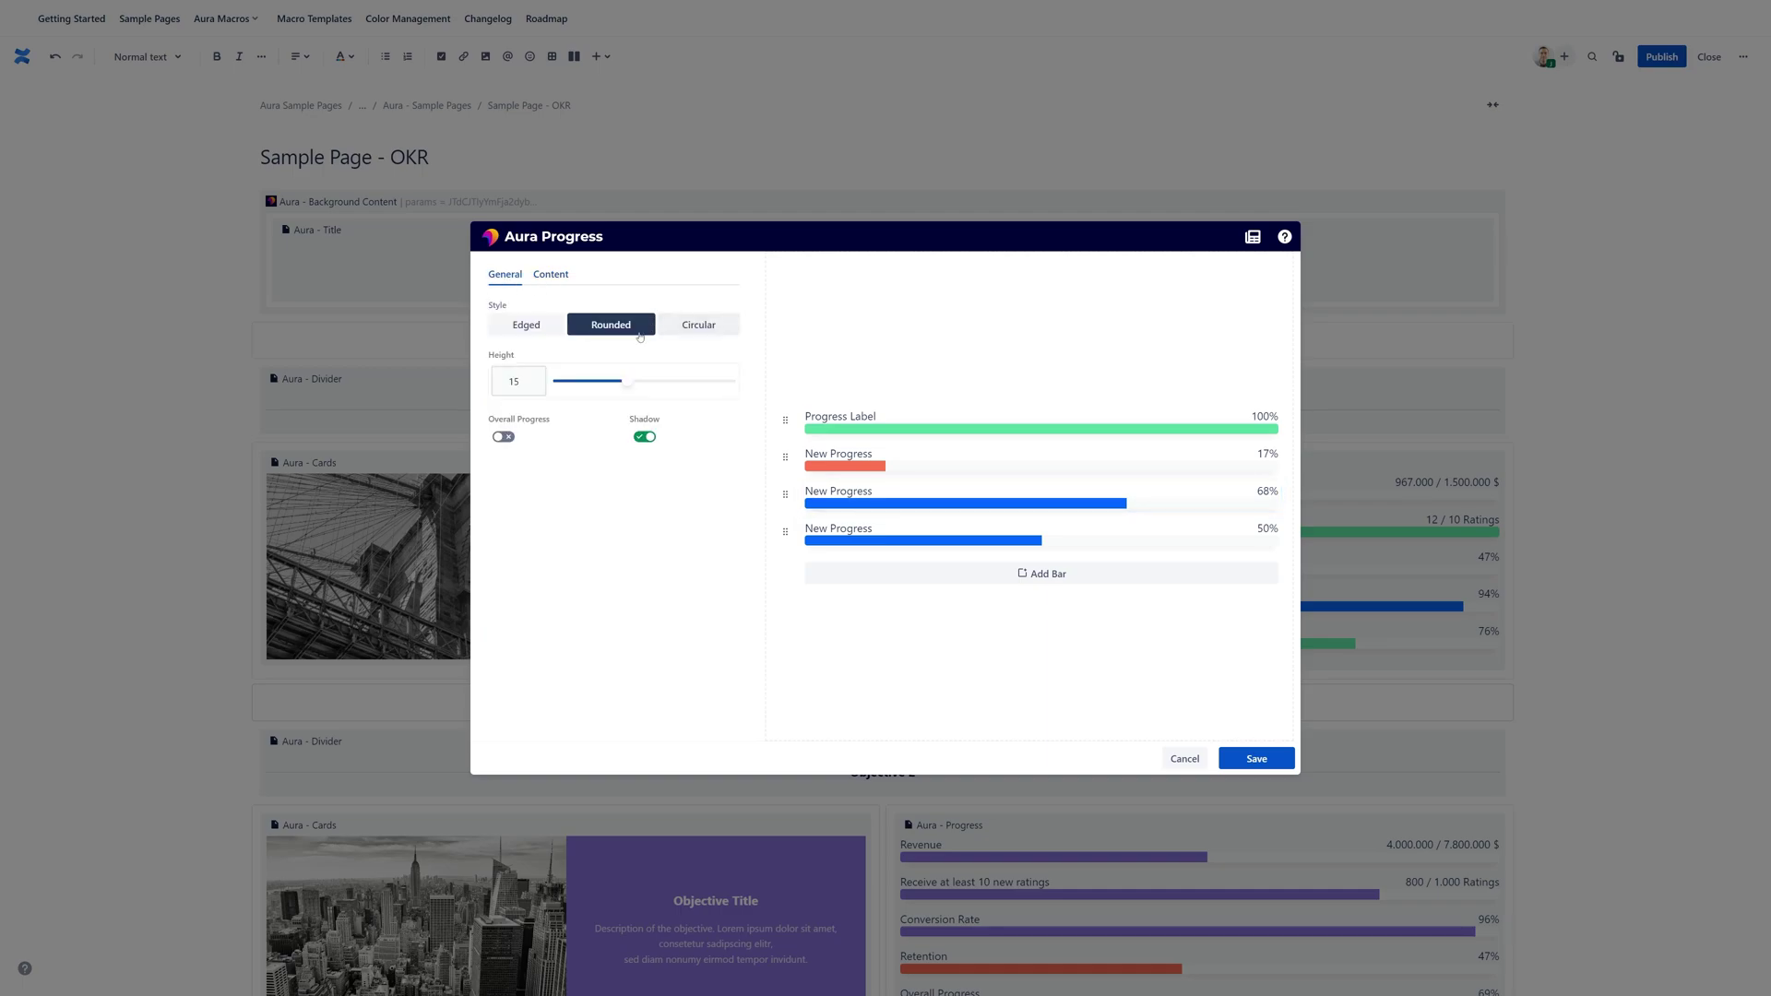
pyautogui.click(539, 327)
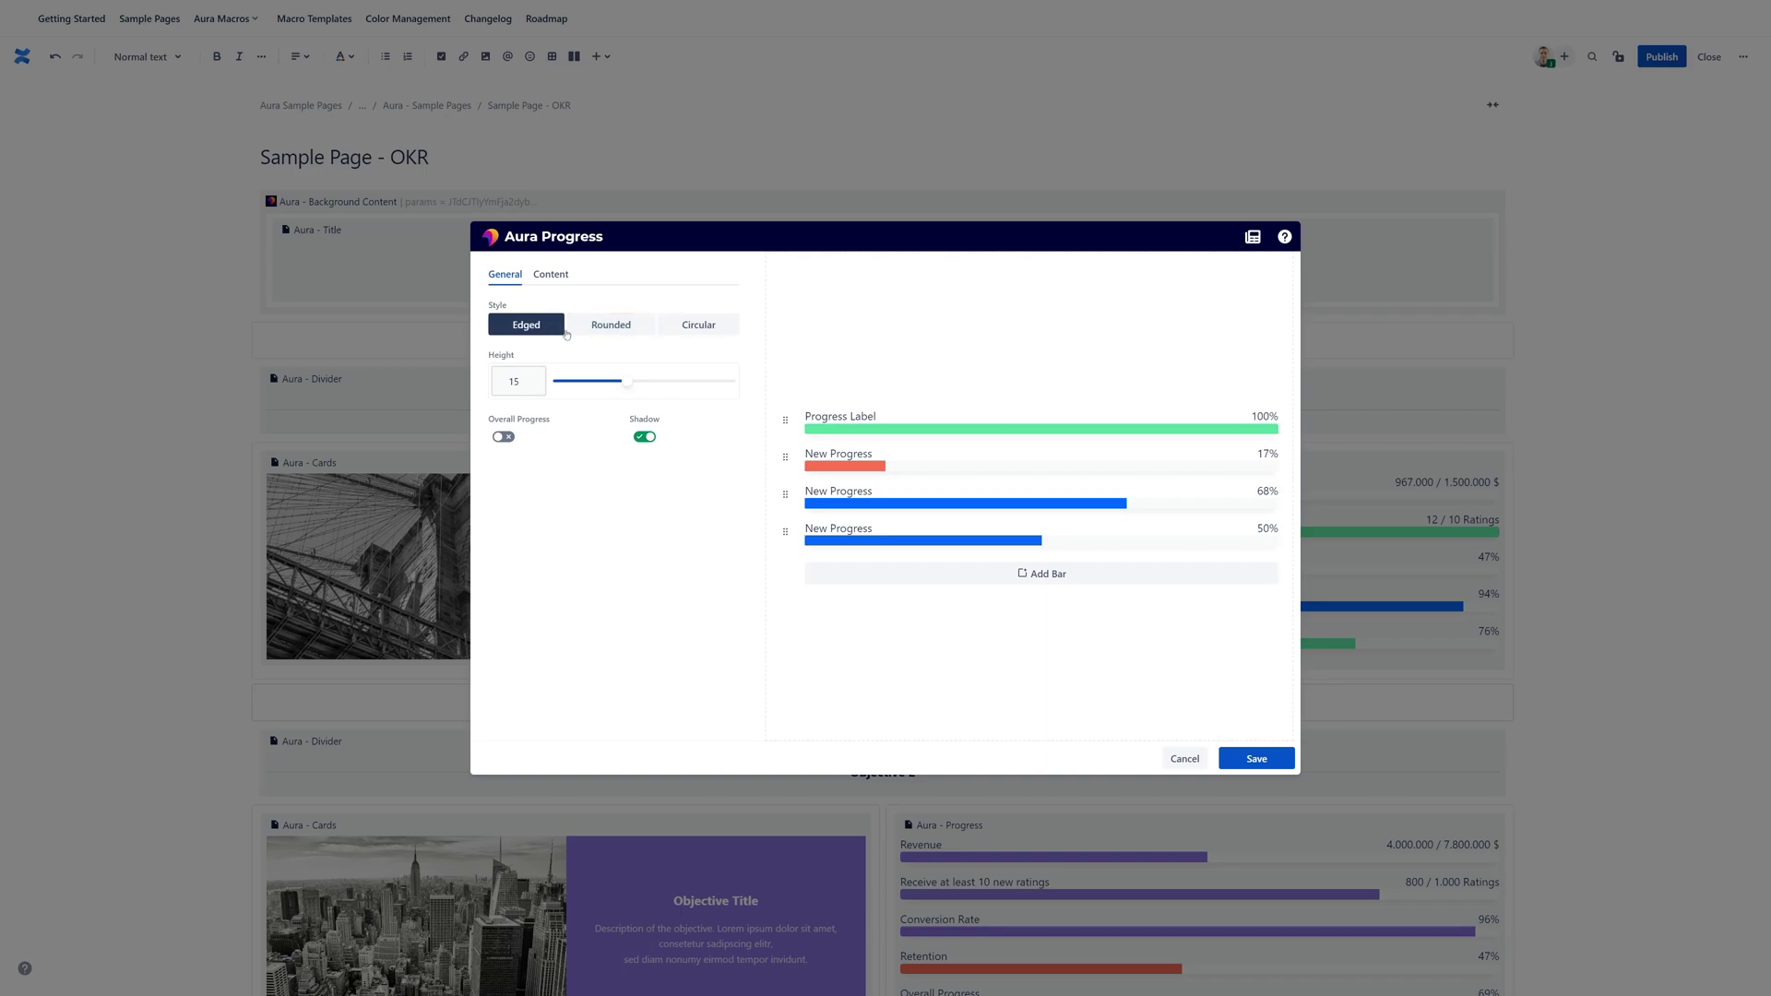
pyautogui.moveTo(629, 381); pyautogui.dragTo(733, 381)
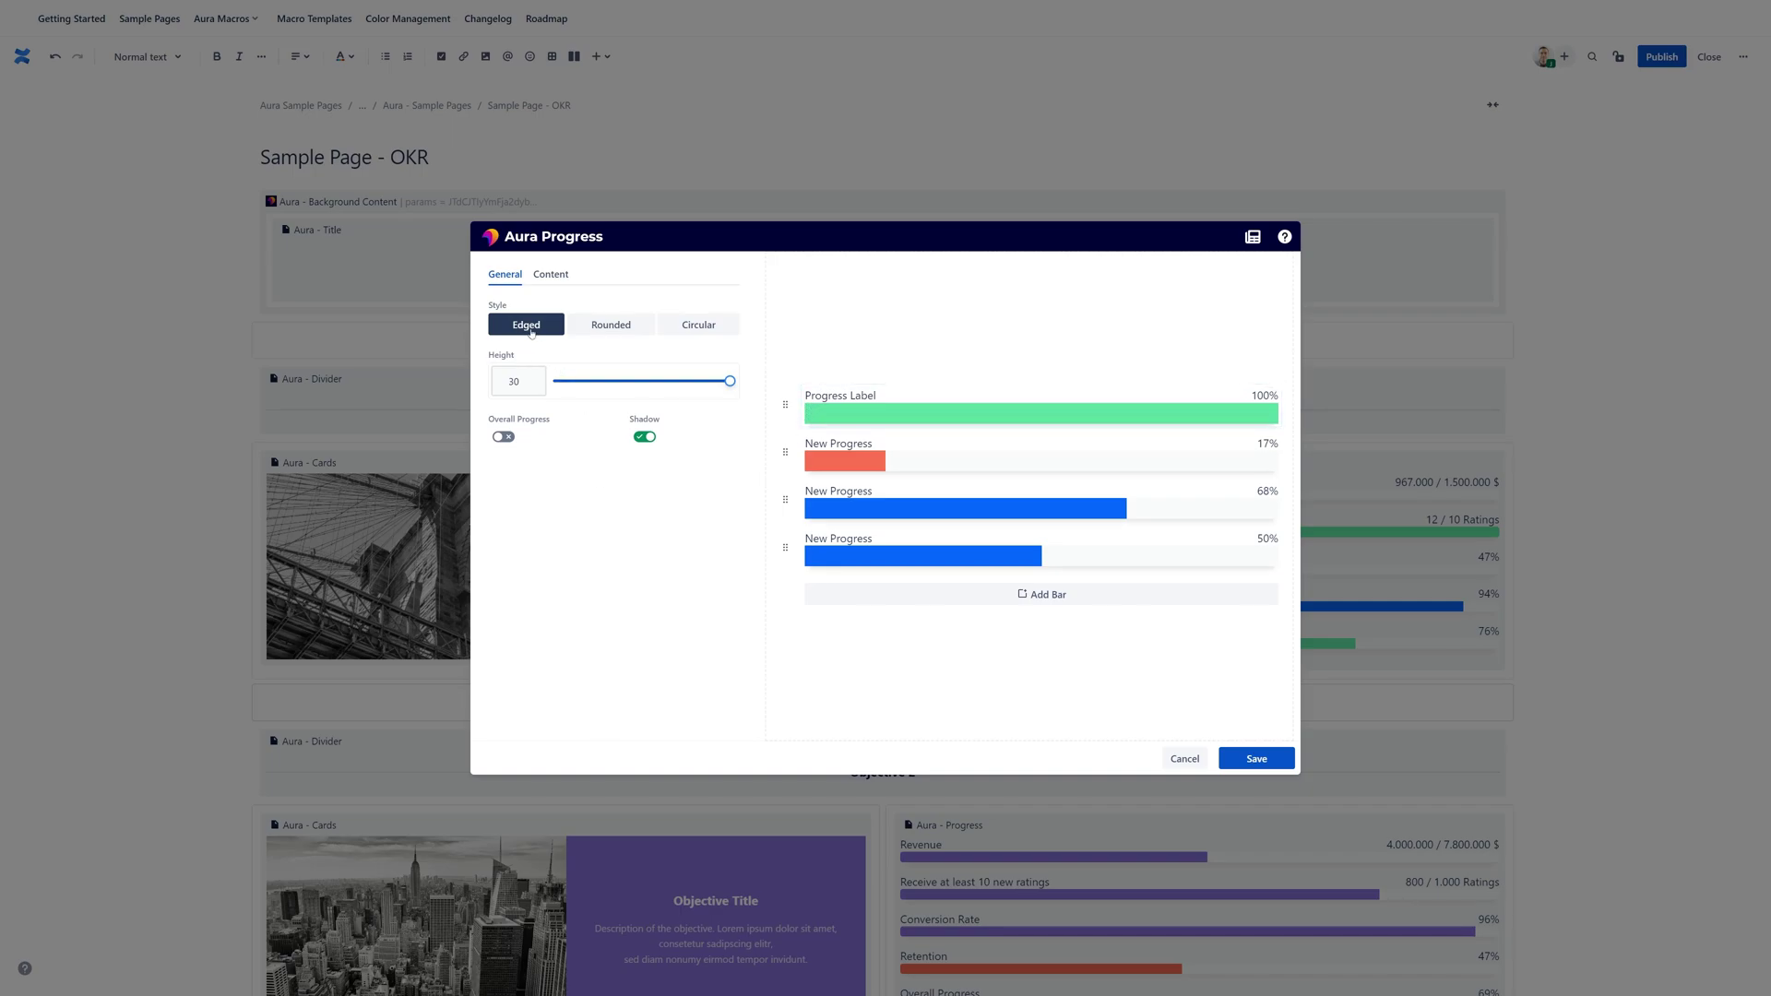
pyautogui.click(611, 330)
pyautogui.click(726, 332)
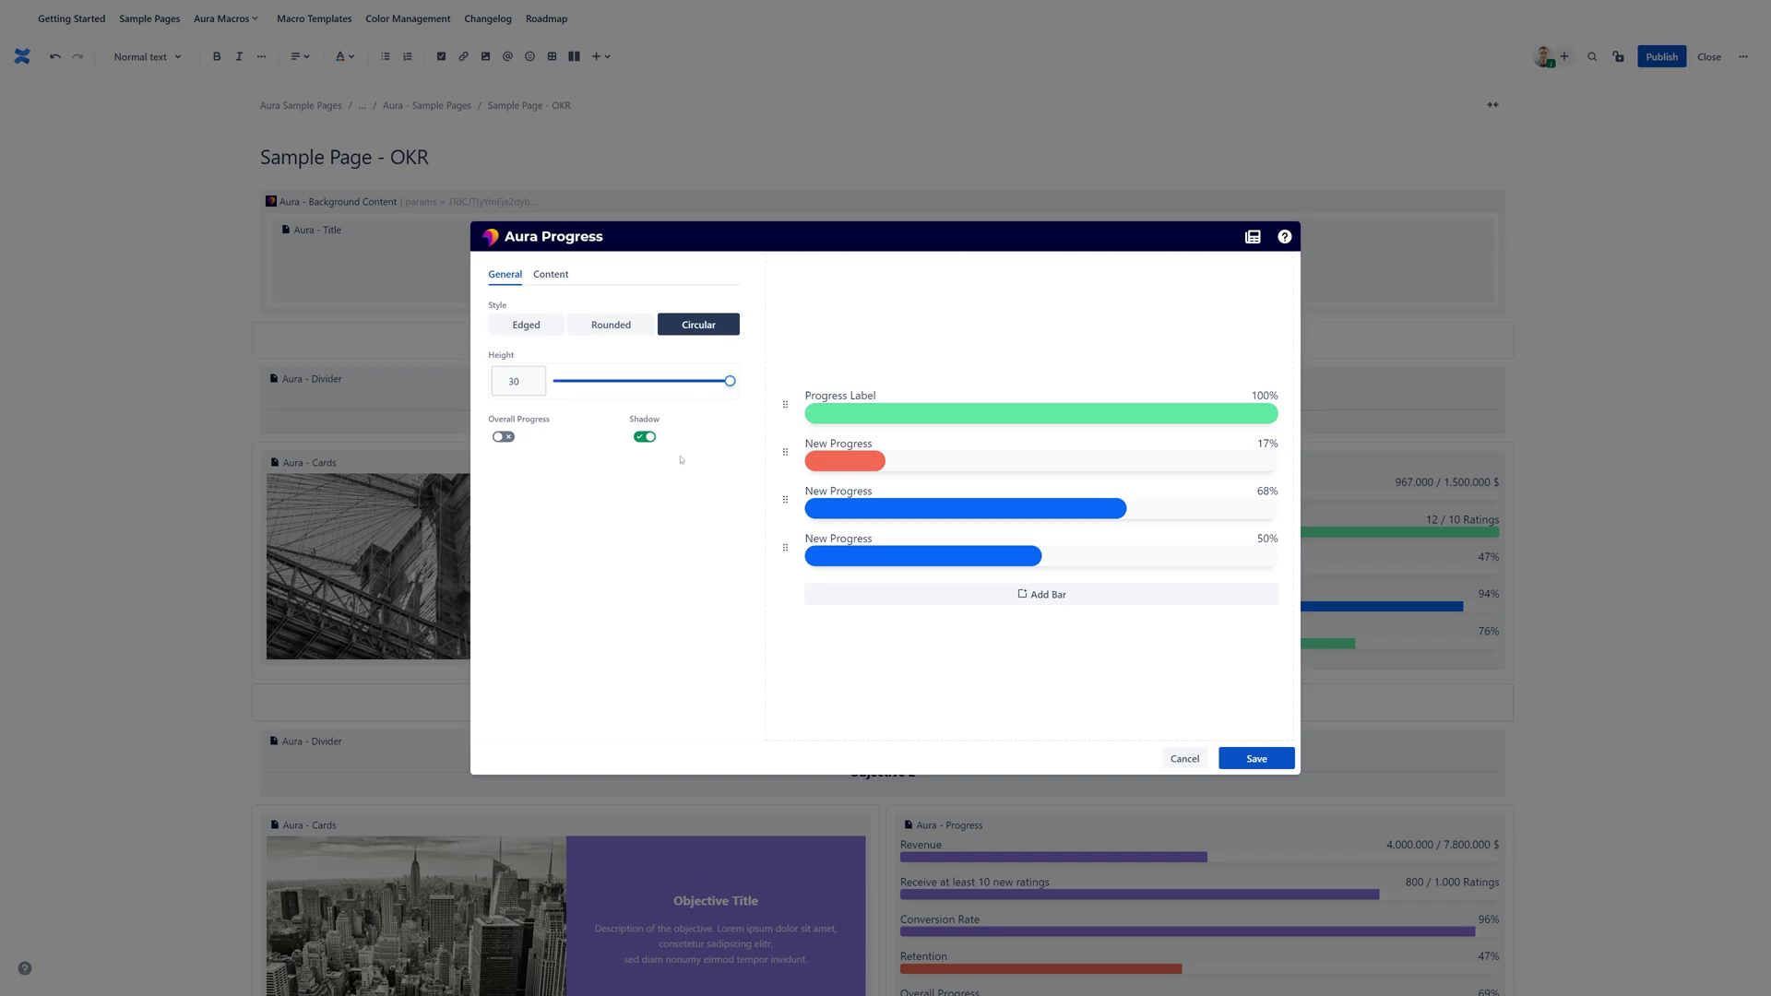
pyautogui.moveTo(730, 381)
pyautogui.mouseDown()
pyautogui.moveTo(551, 388)
pyautogui.moveTo(733, 388)
pyautogui.mouseUp()
# - Set the circular bars' height to 25
pyautogui.click(535, 377)
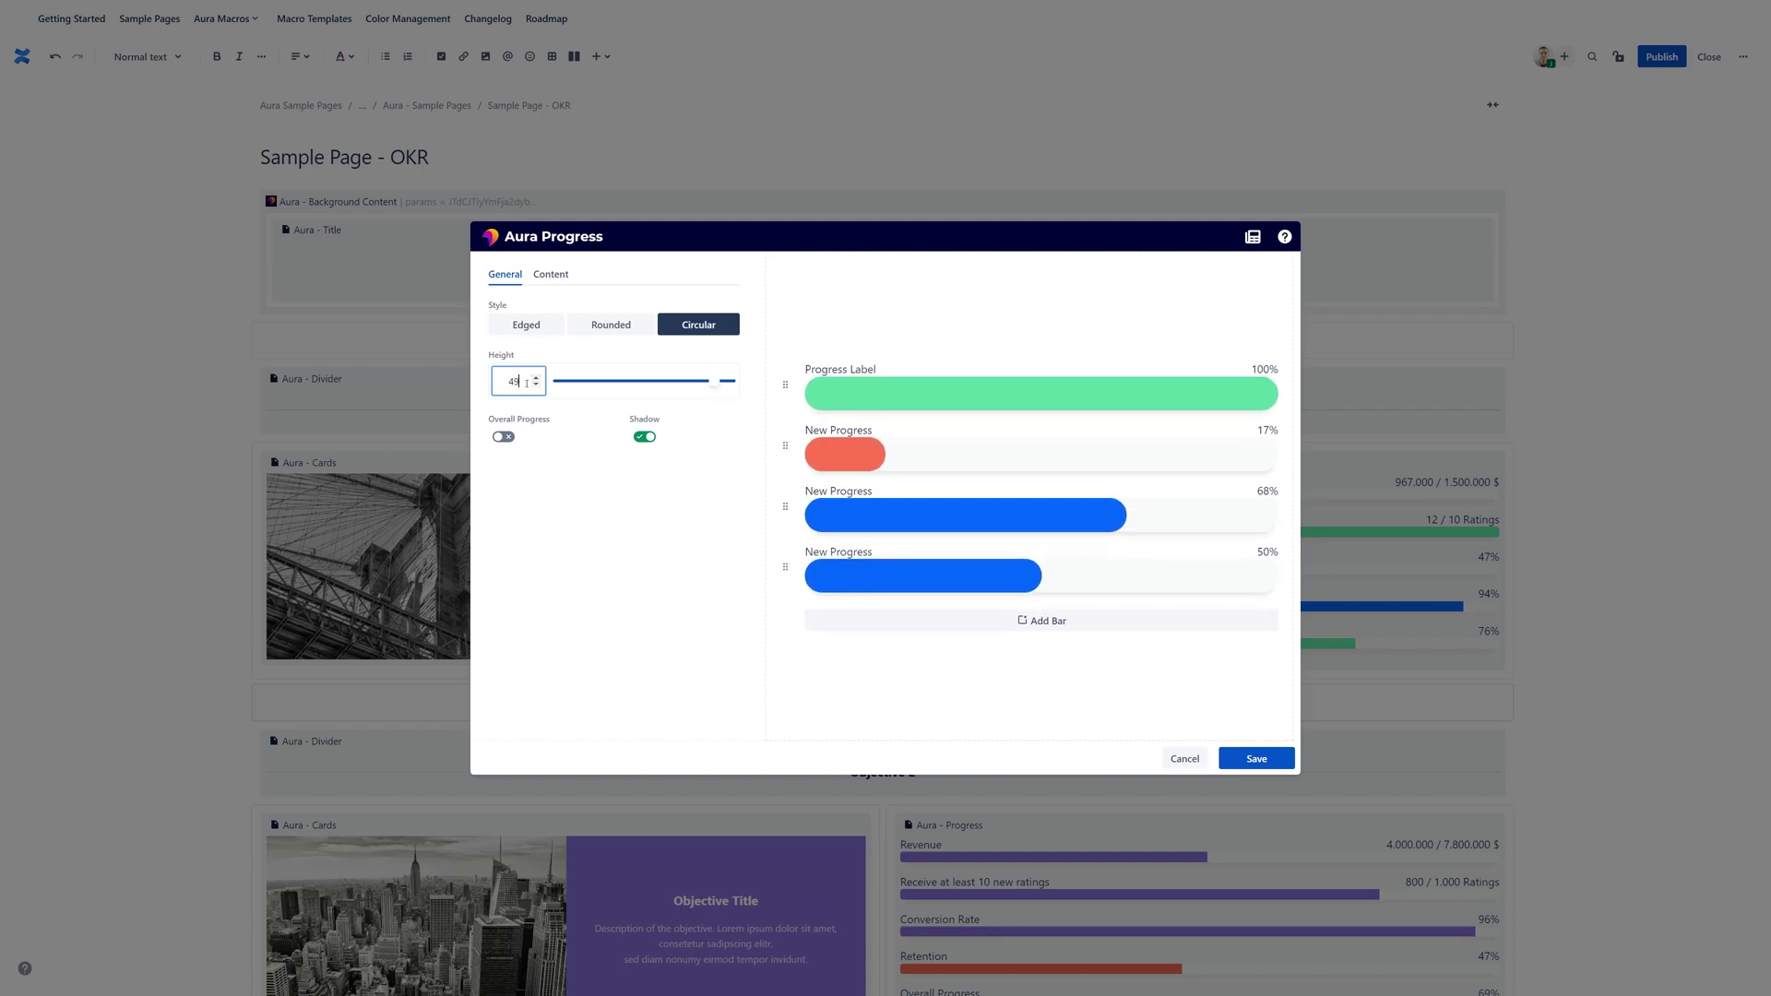
pyautogui.press('Up')
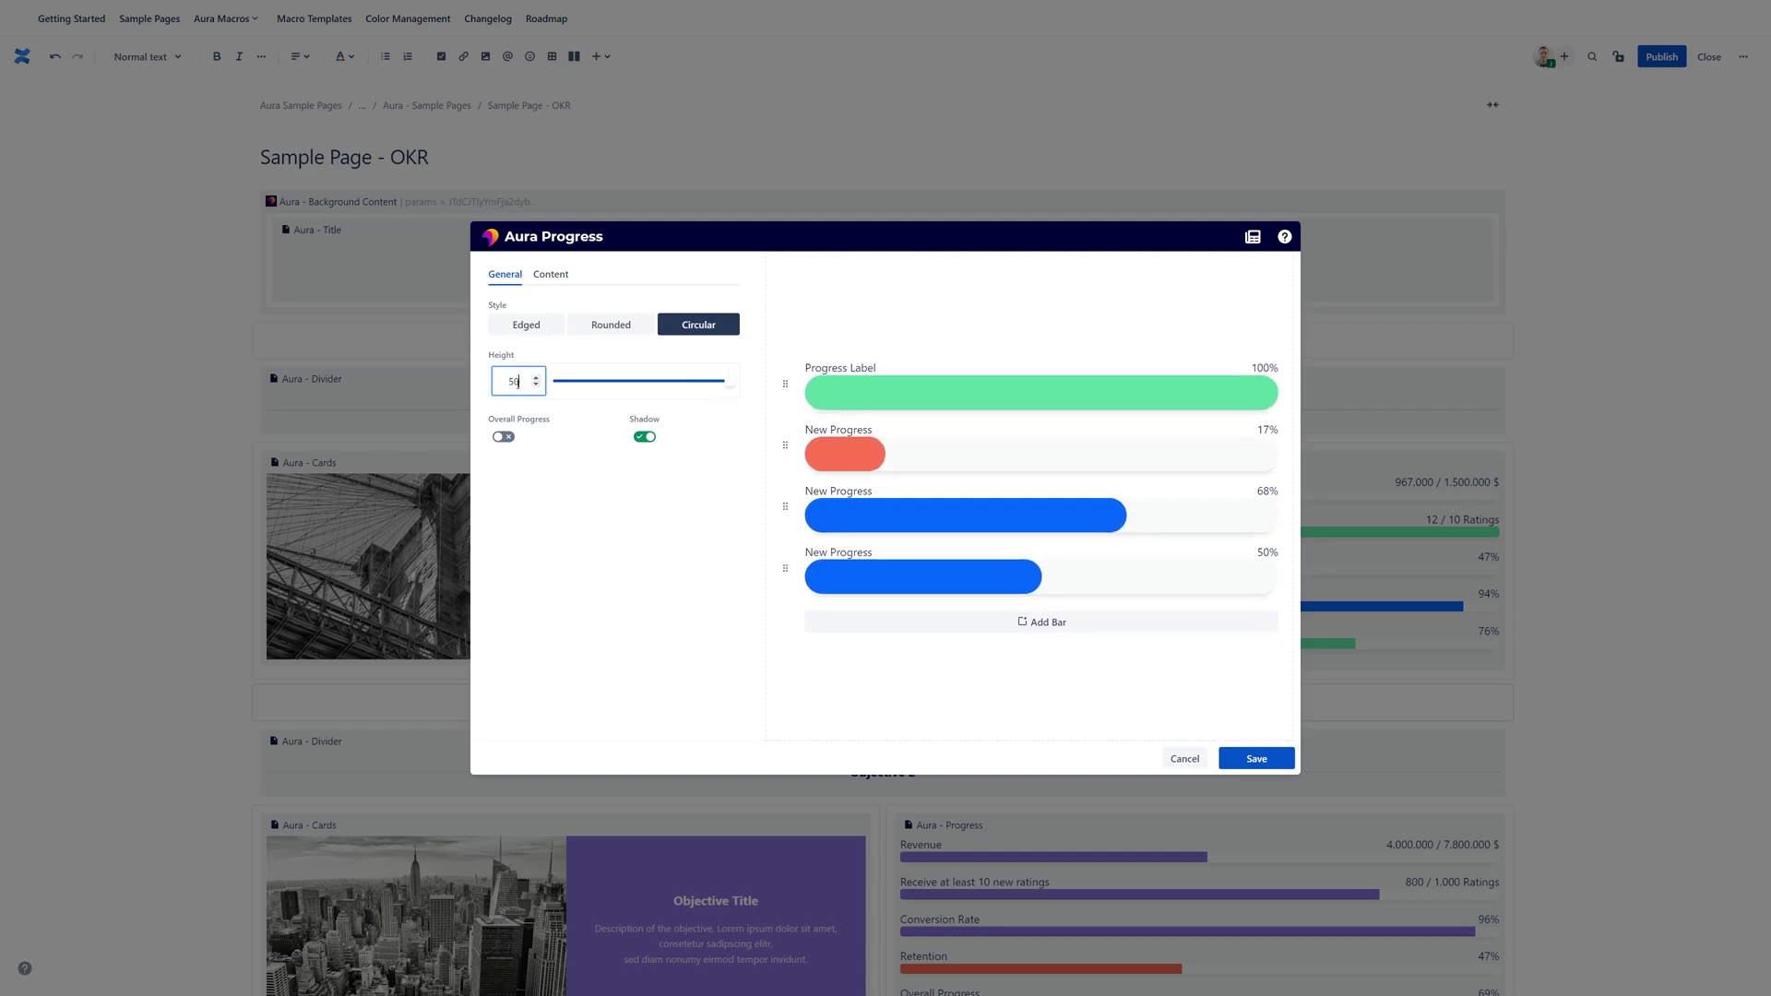
pyautogui.moveTo(523, 383); pyautogui.dragTo(505, 388)
pyautogui.write('44')
pyautogui.click(536, 385)
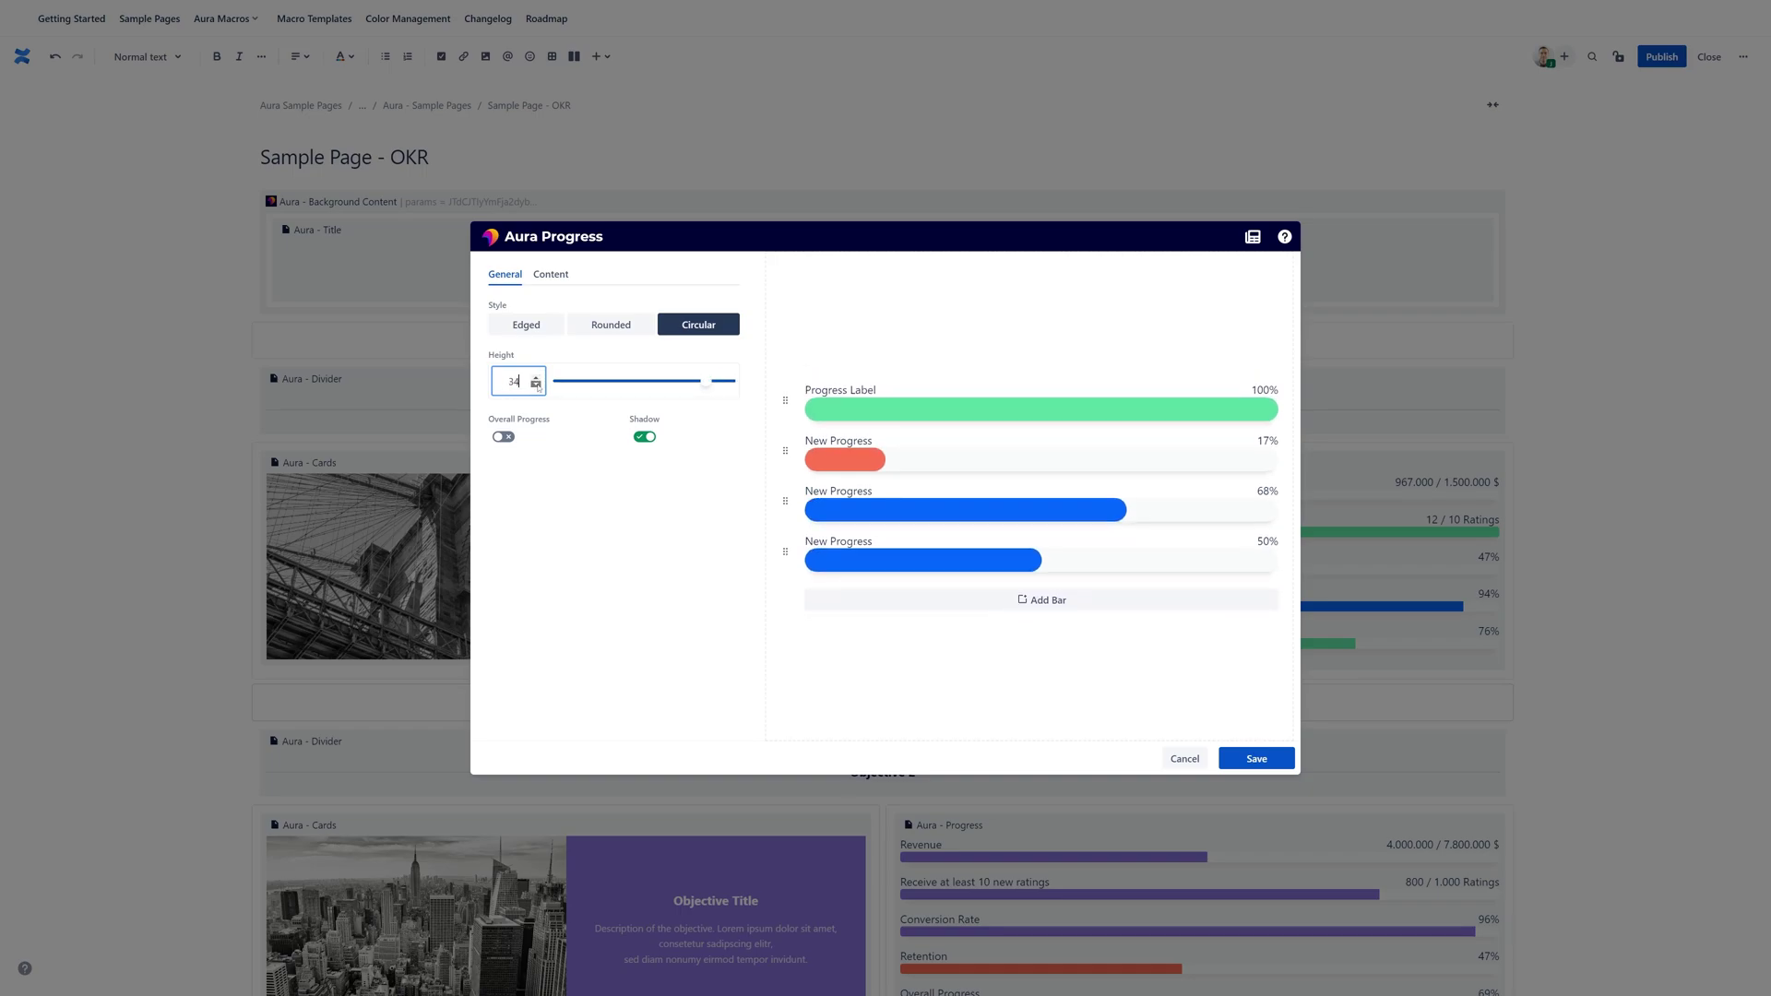
# - Turn on the 59% Overall Progress bar and show the red bar as a number, 17 / 100 $
pyautogui.click(533, 473)
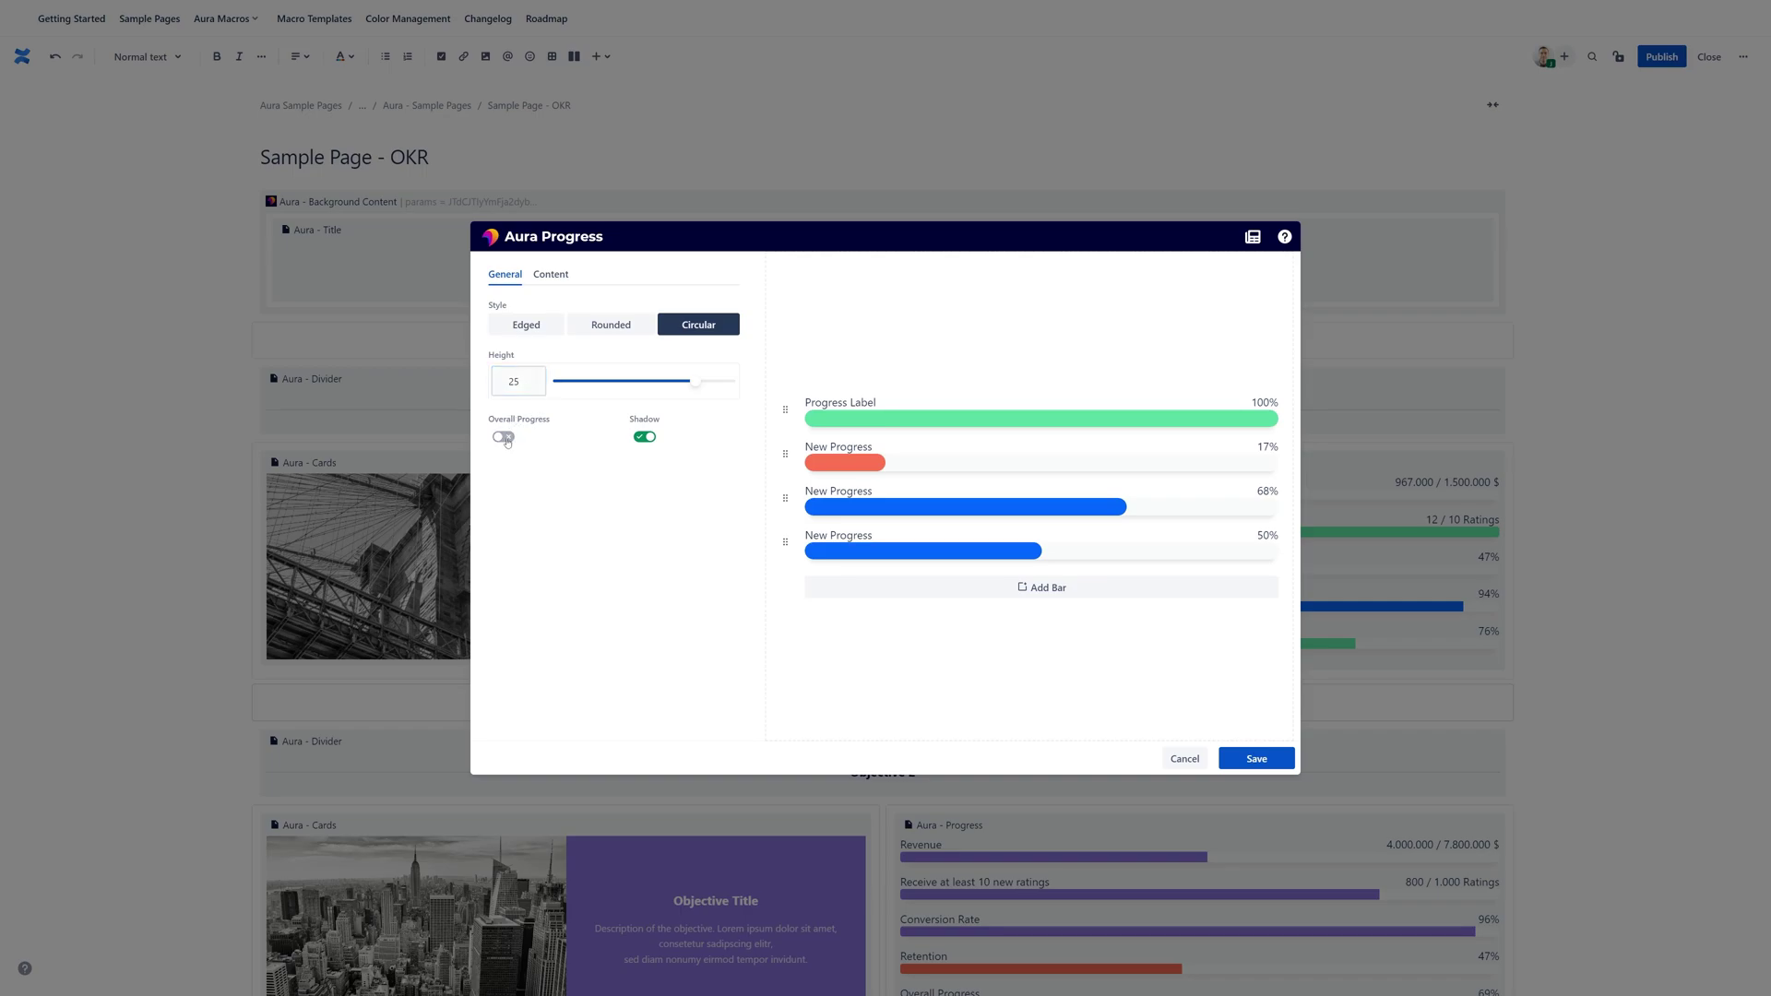
pyautogui.click(504, 438)
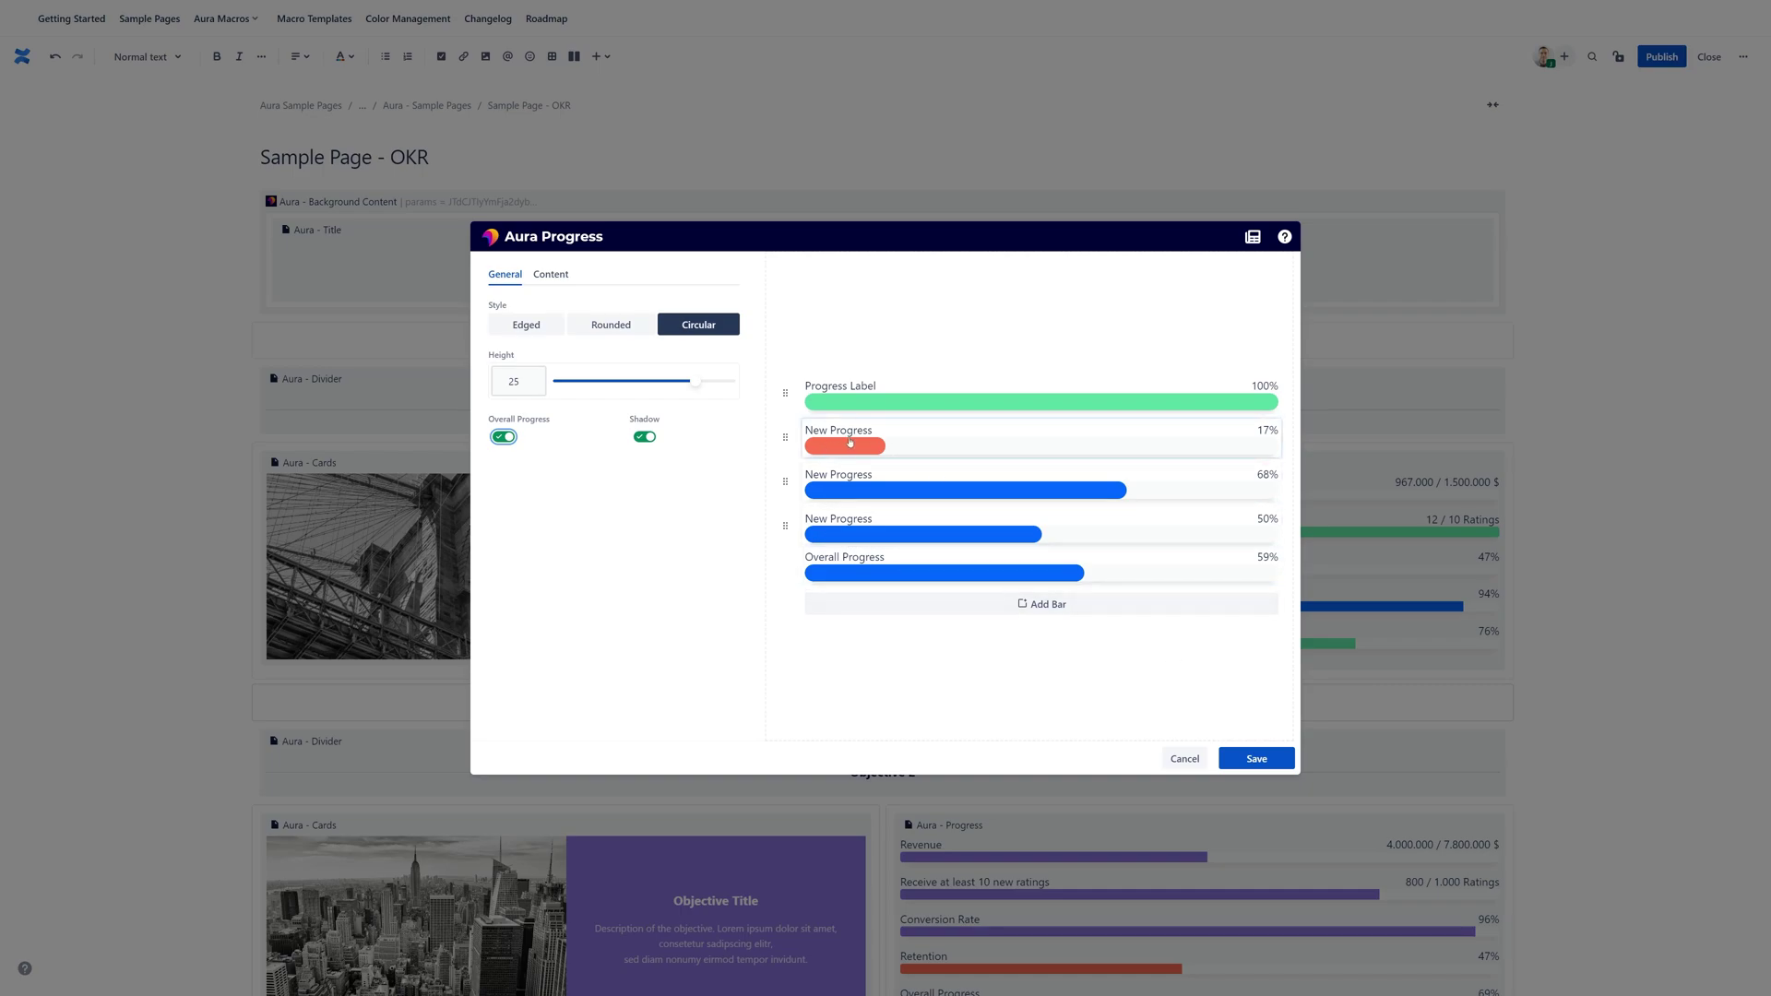
pyautogui.click(927, 438)
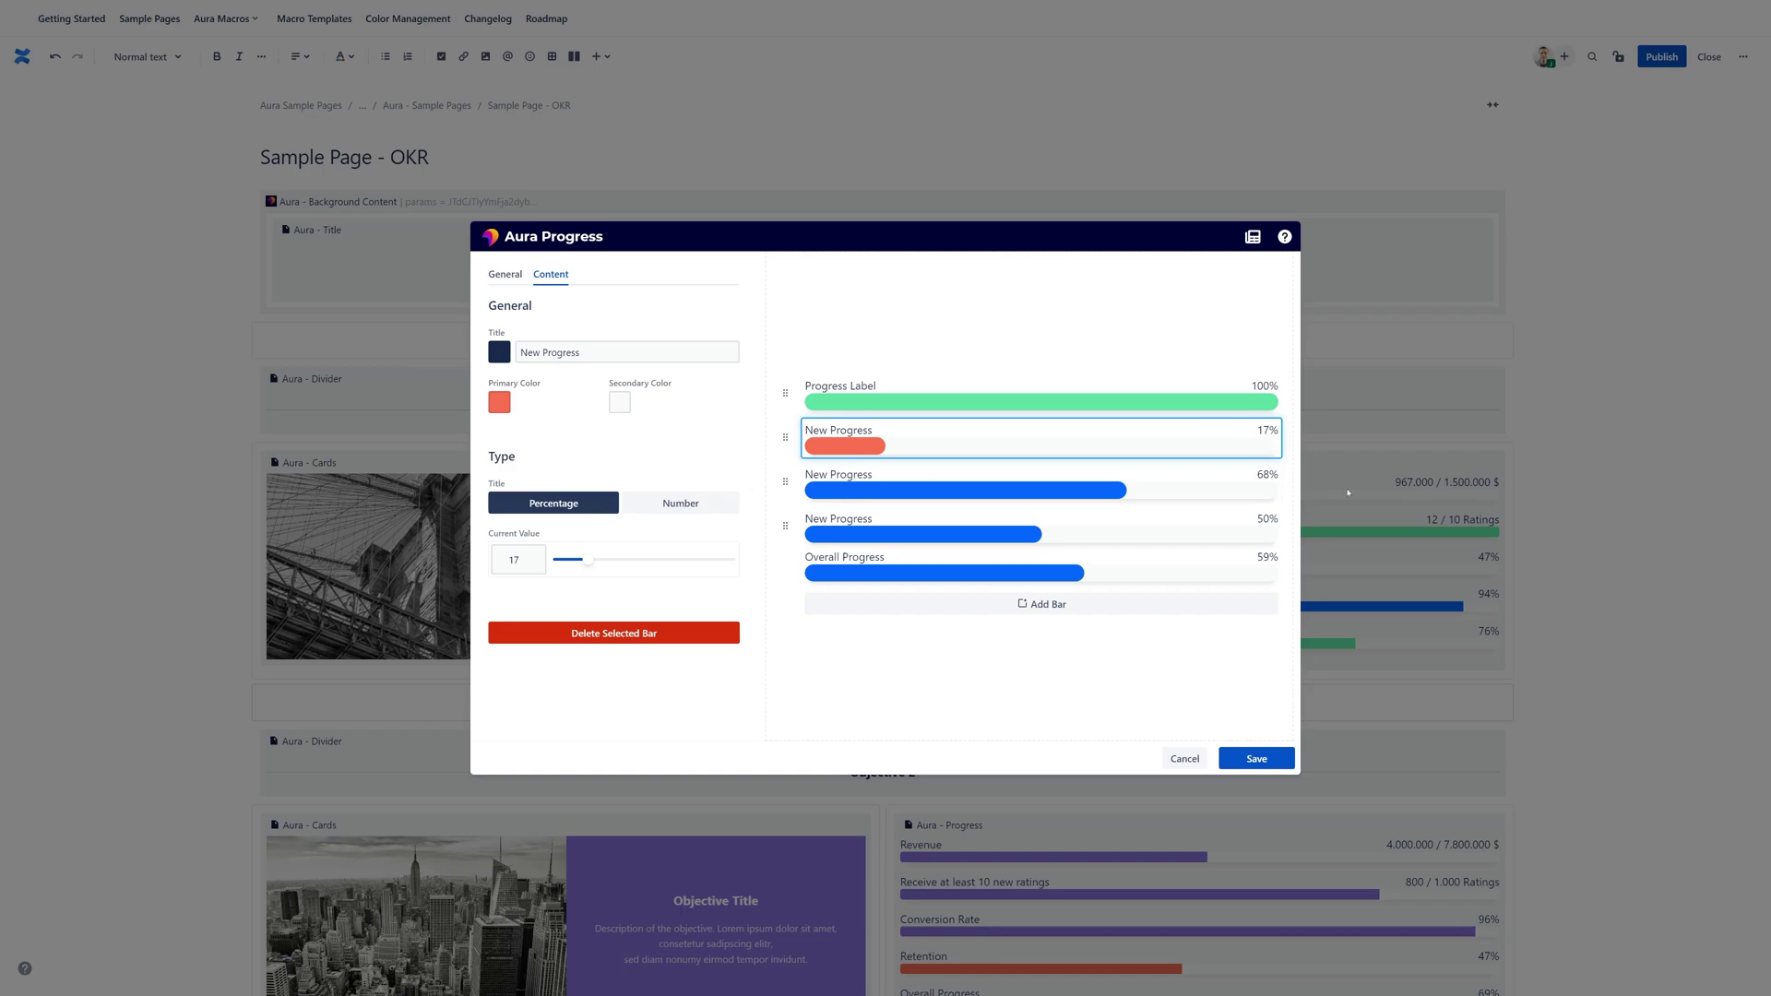
pyautogui.click(683, 506)
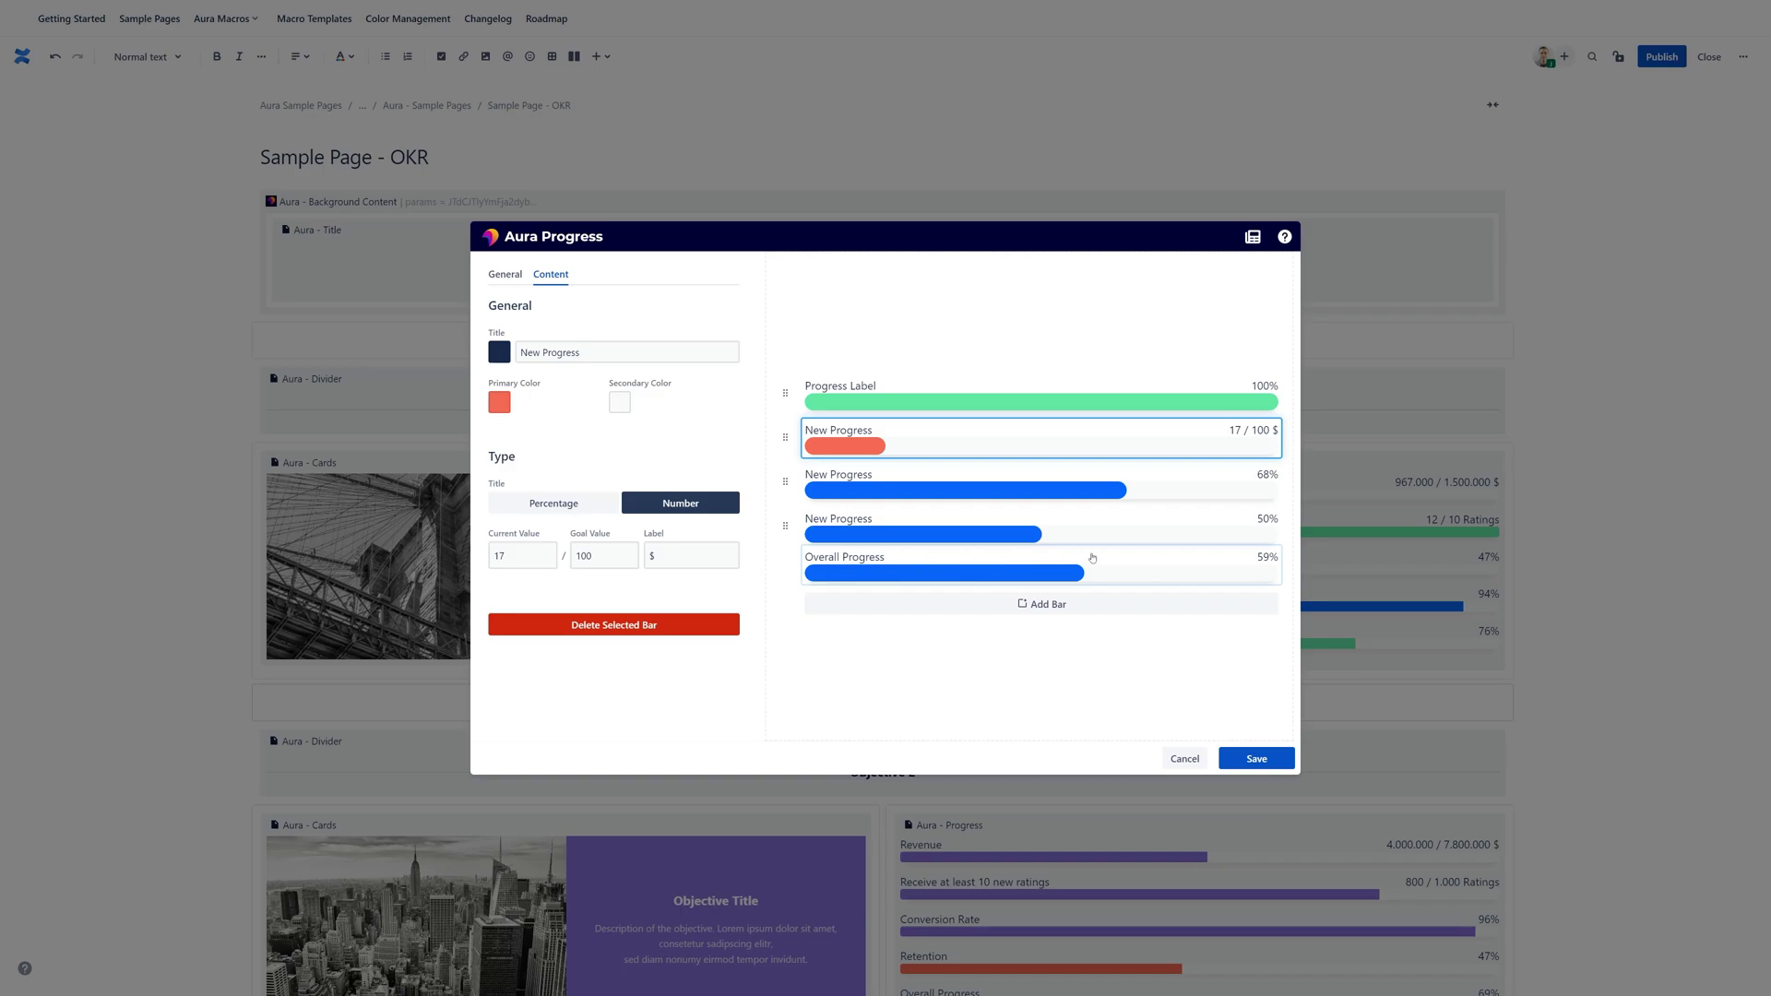
# - Toggle the bars' shadow off and back on, leaving it enabled
pyautogui.click(518, 274)
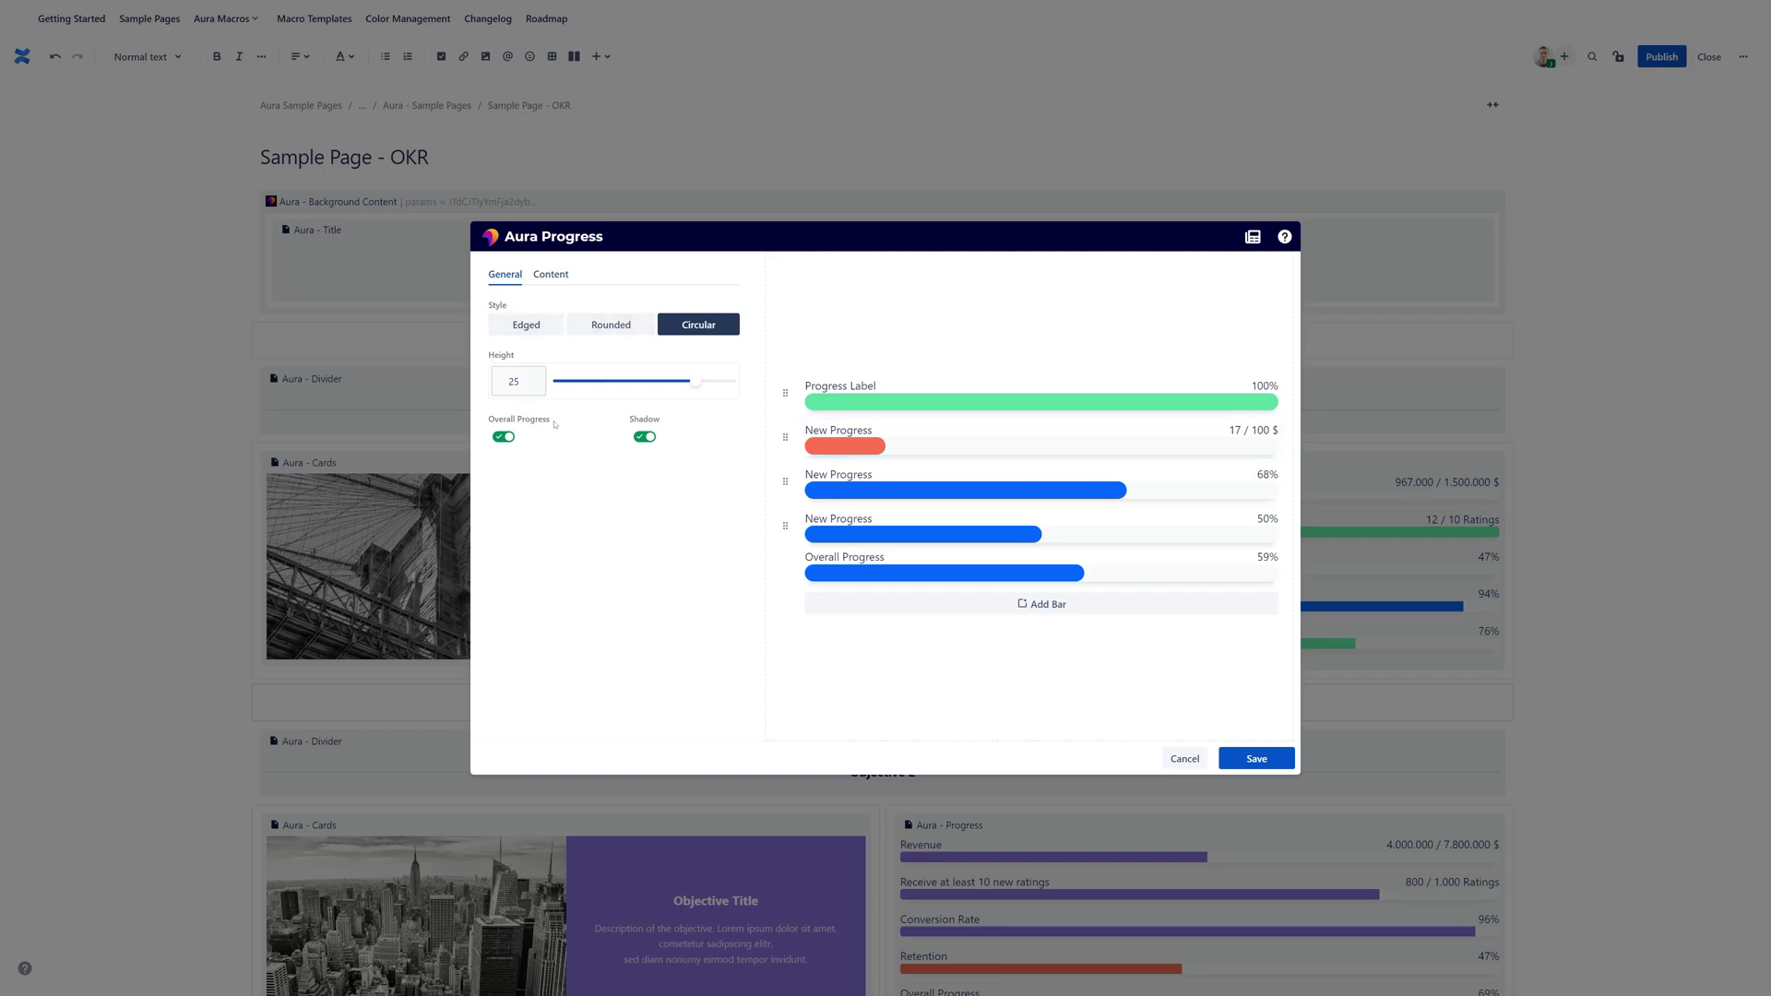
pyautogui.click(644, 440)
pyautogui.click(644, 439)
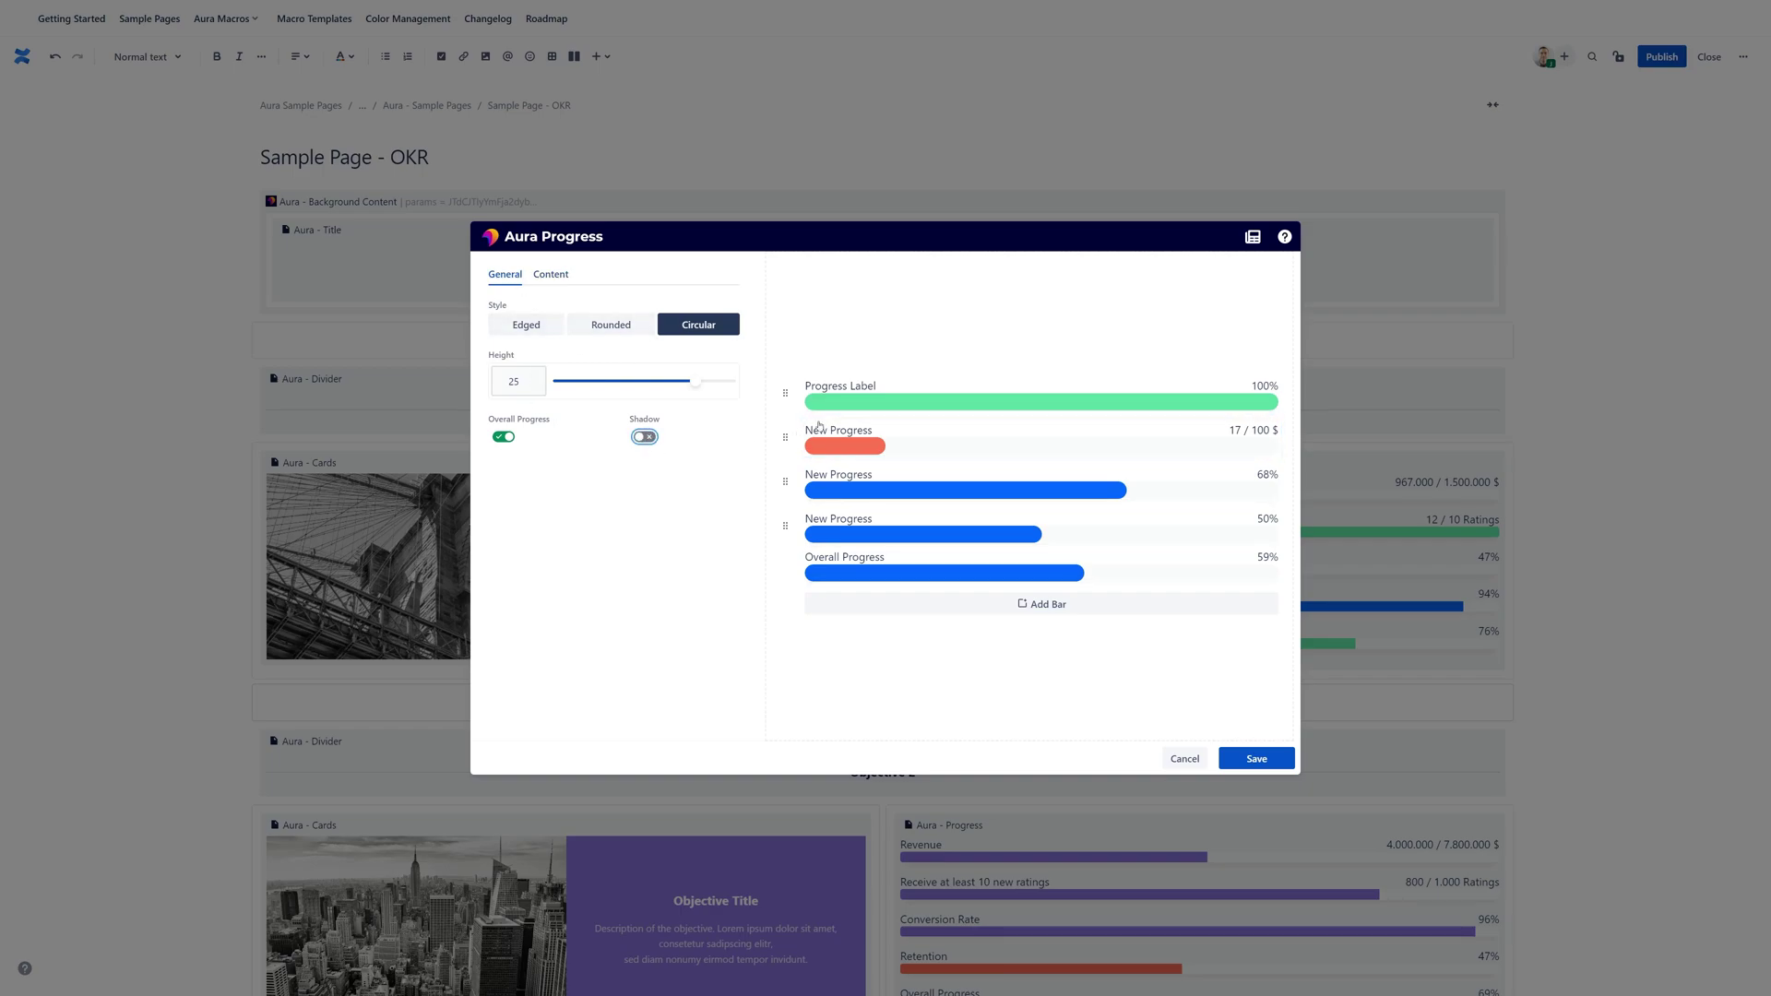
pyautogui.click(643, 439)
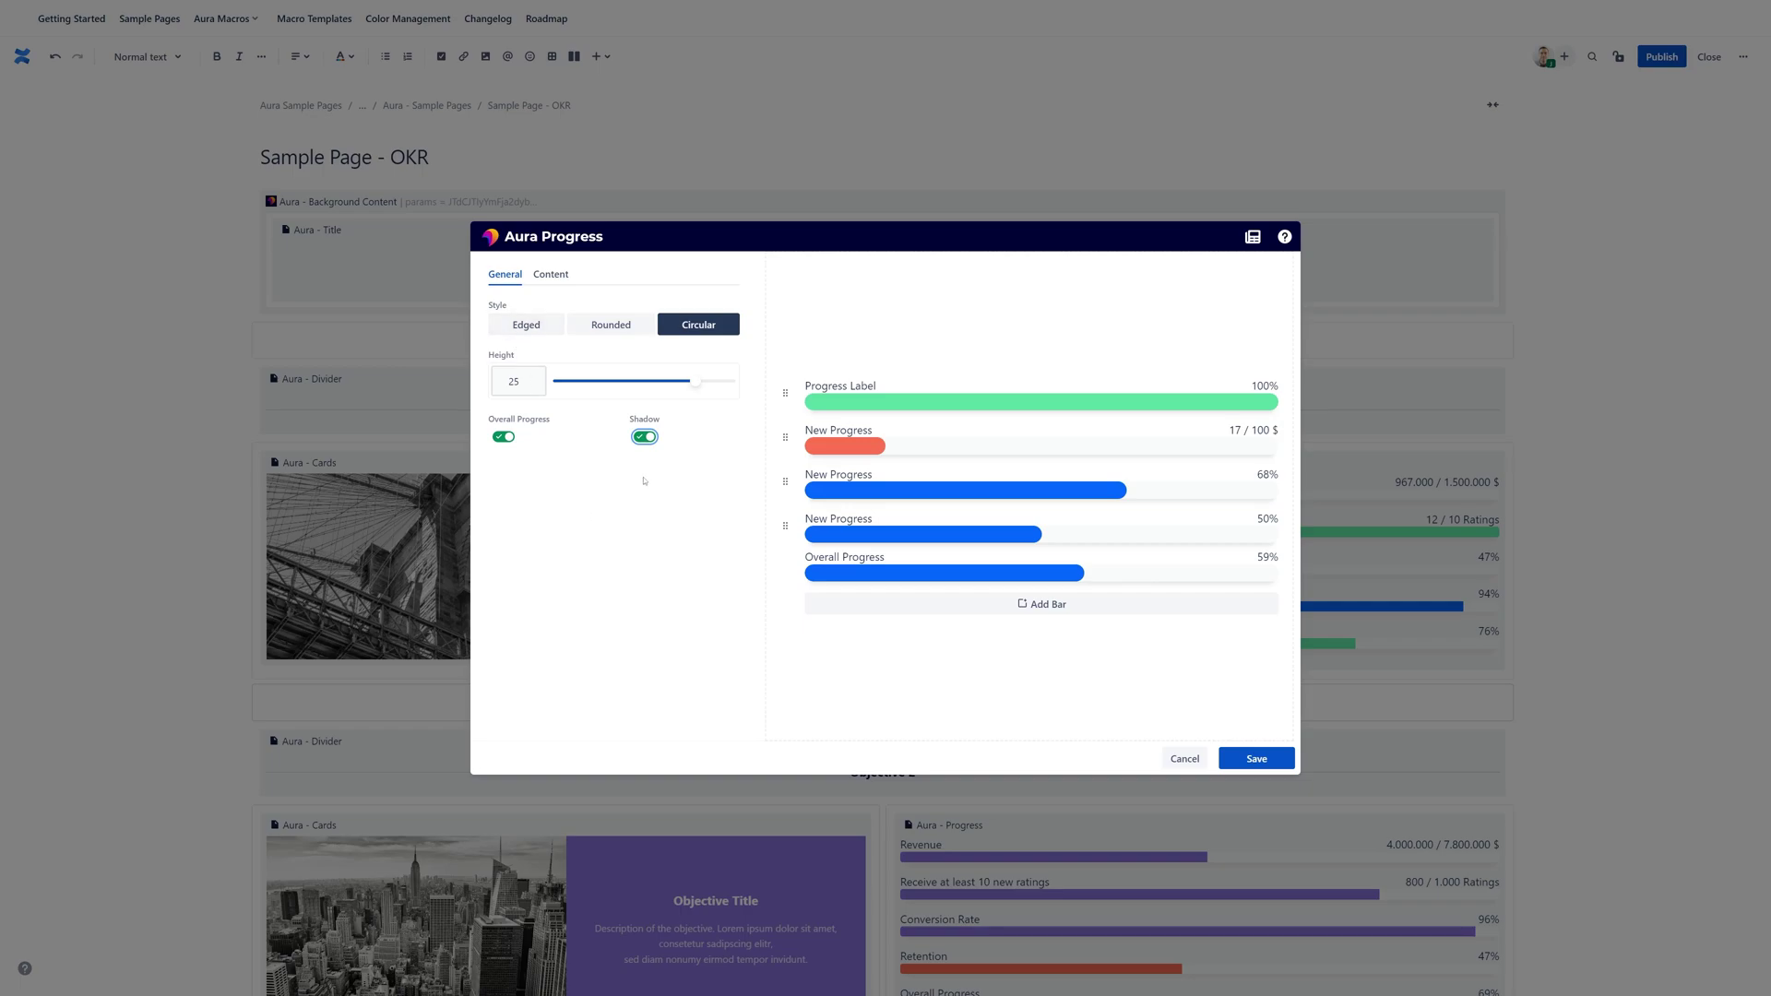
# - Retitle the red bar 'Revenue'
pyautogui.click(867, 448)
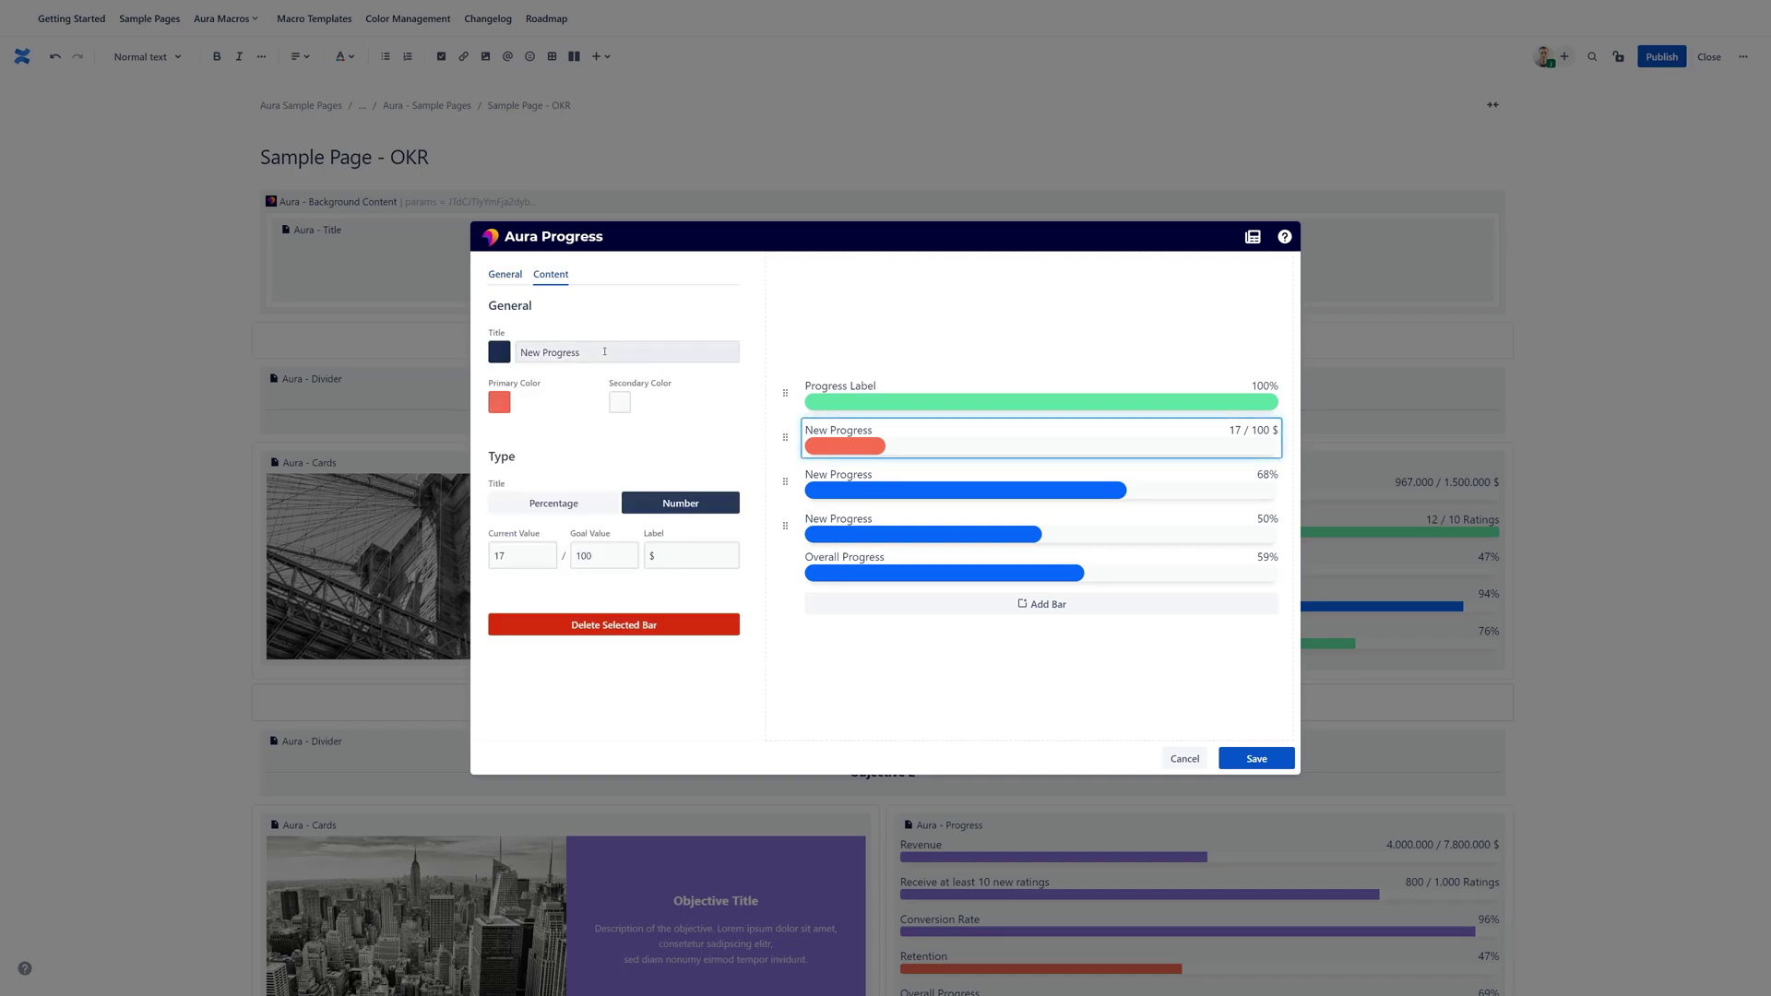
pyautogui.moveTo(595, 352); pyautogui.dragTo(520, 352)
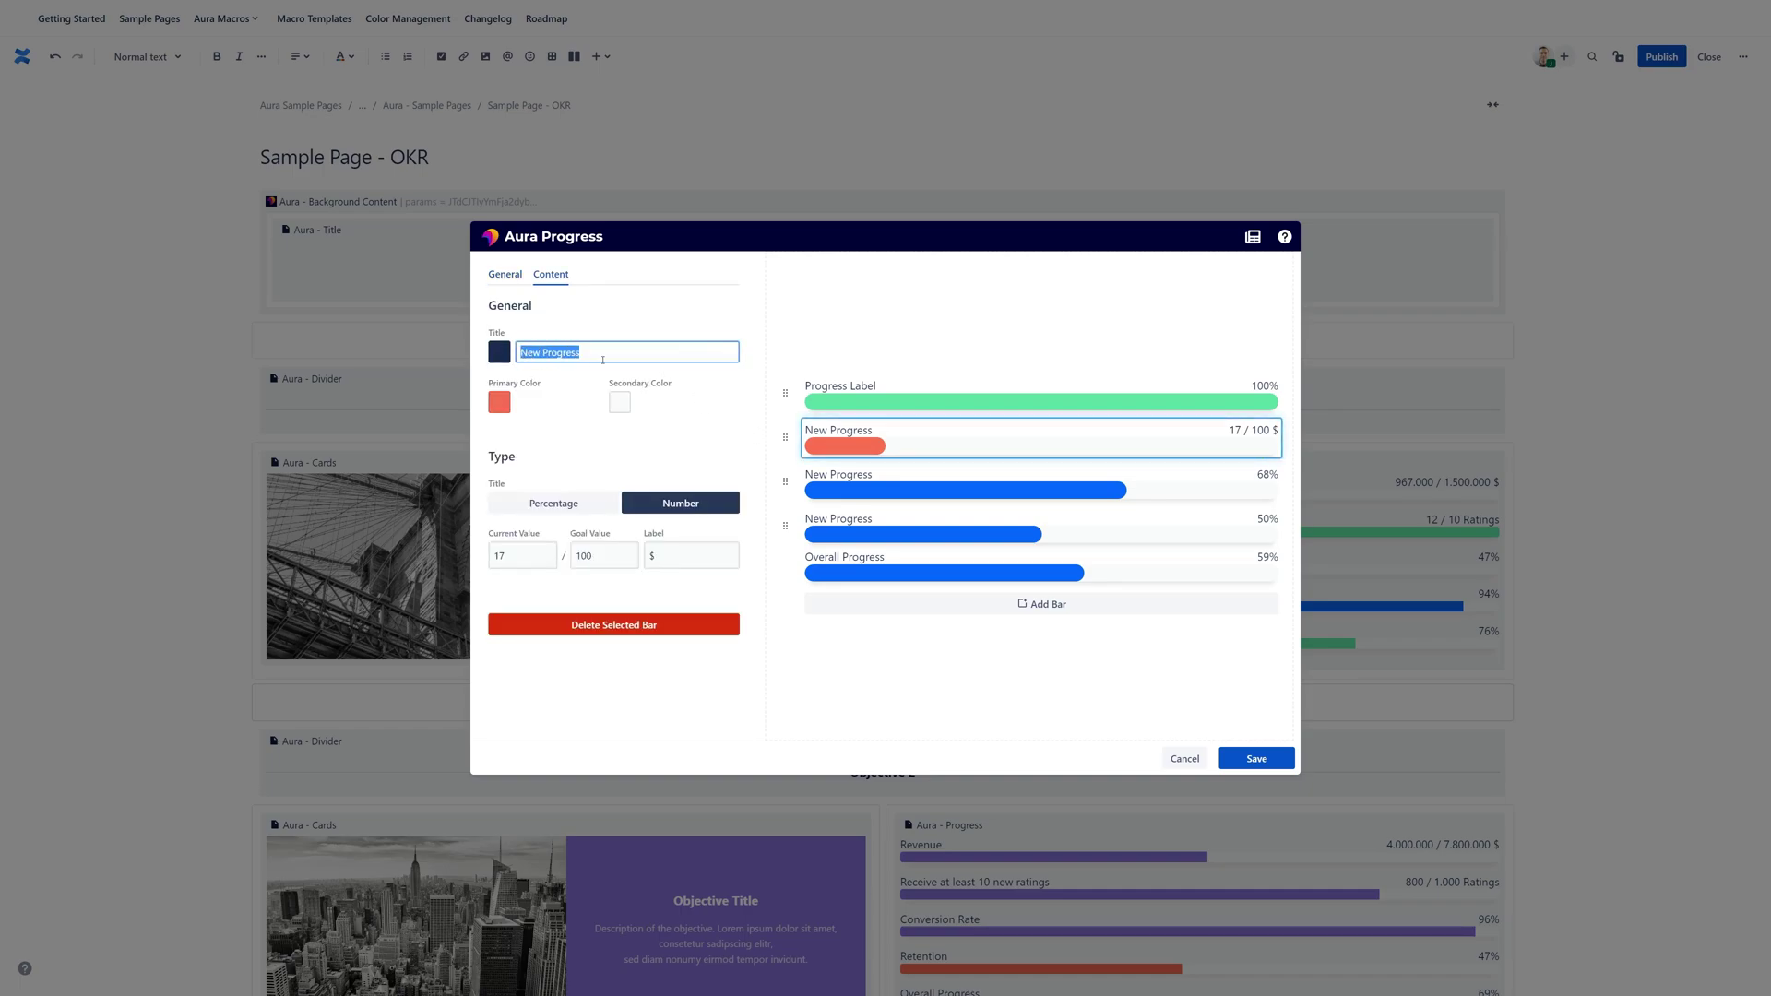
pyautogui.write('Rve')
pyautogui.press('BackSpace')
pyautogui.write('evenue')
# - Give the Revenue bar a pale pink FFDED6 secondary colour
pyautogui.click(620, 404)
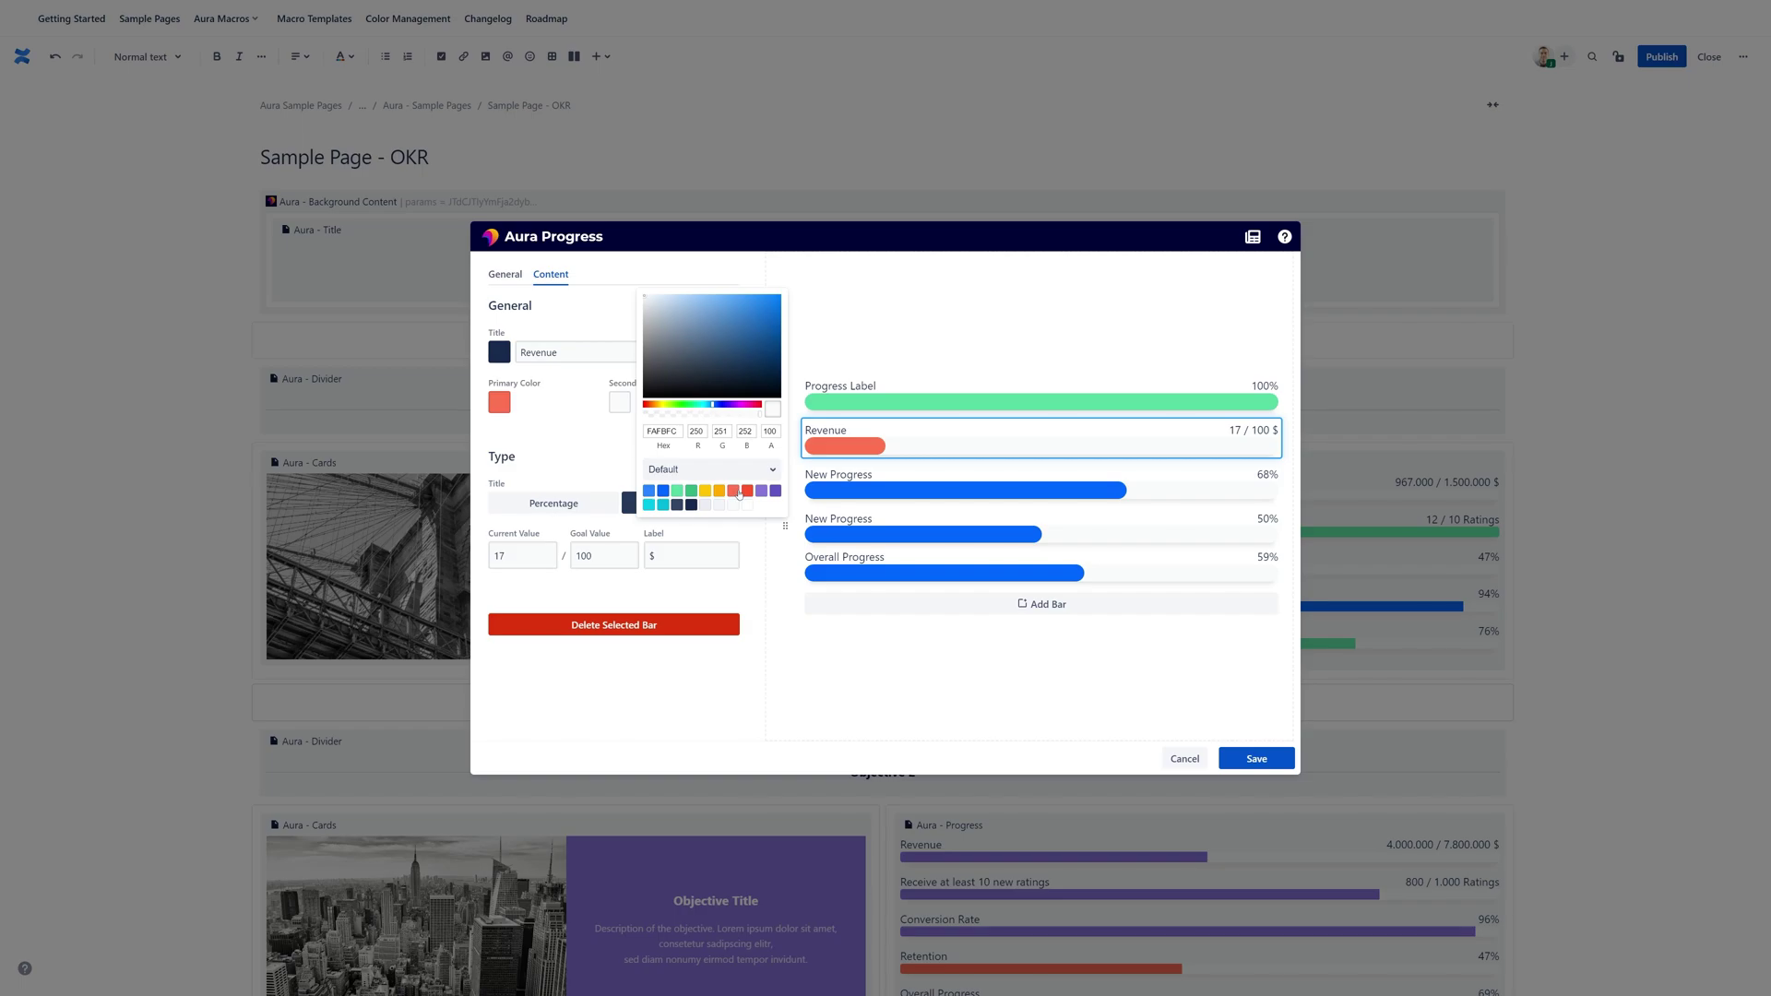
pyautogui.click(737, 493)
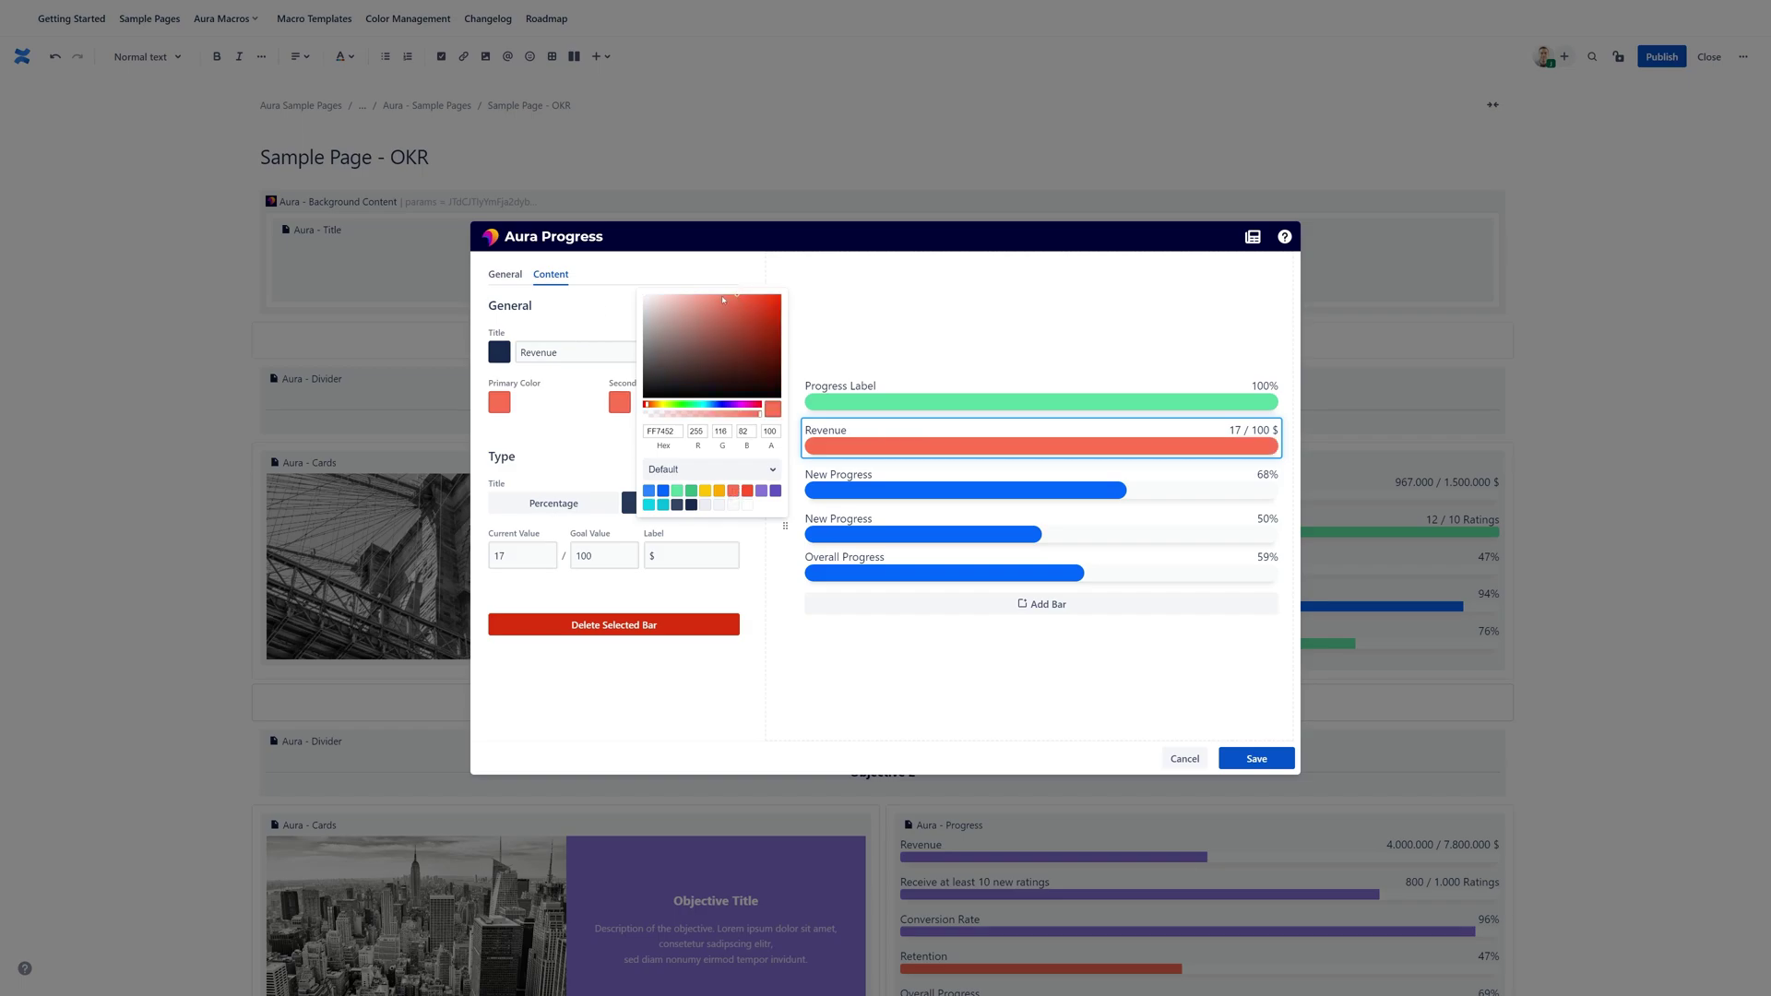
pyautogui.moveTo(699, 304); pyautogui.dragTo(667, 293)
pyautogui.click(784, 286)
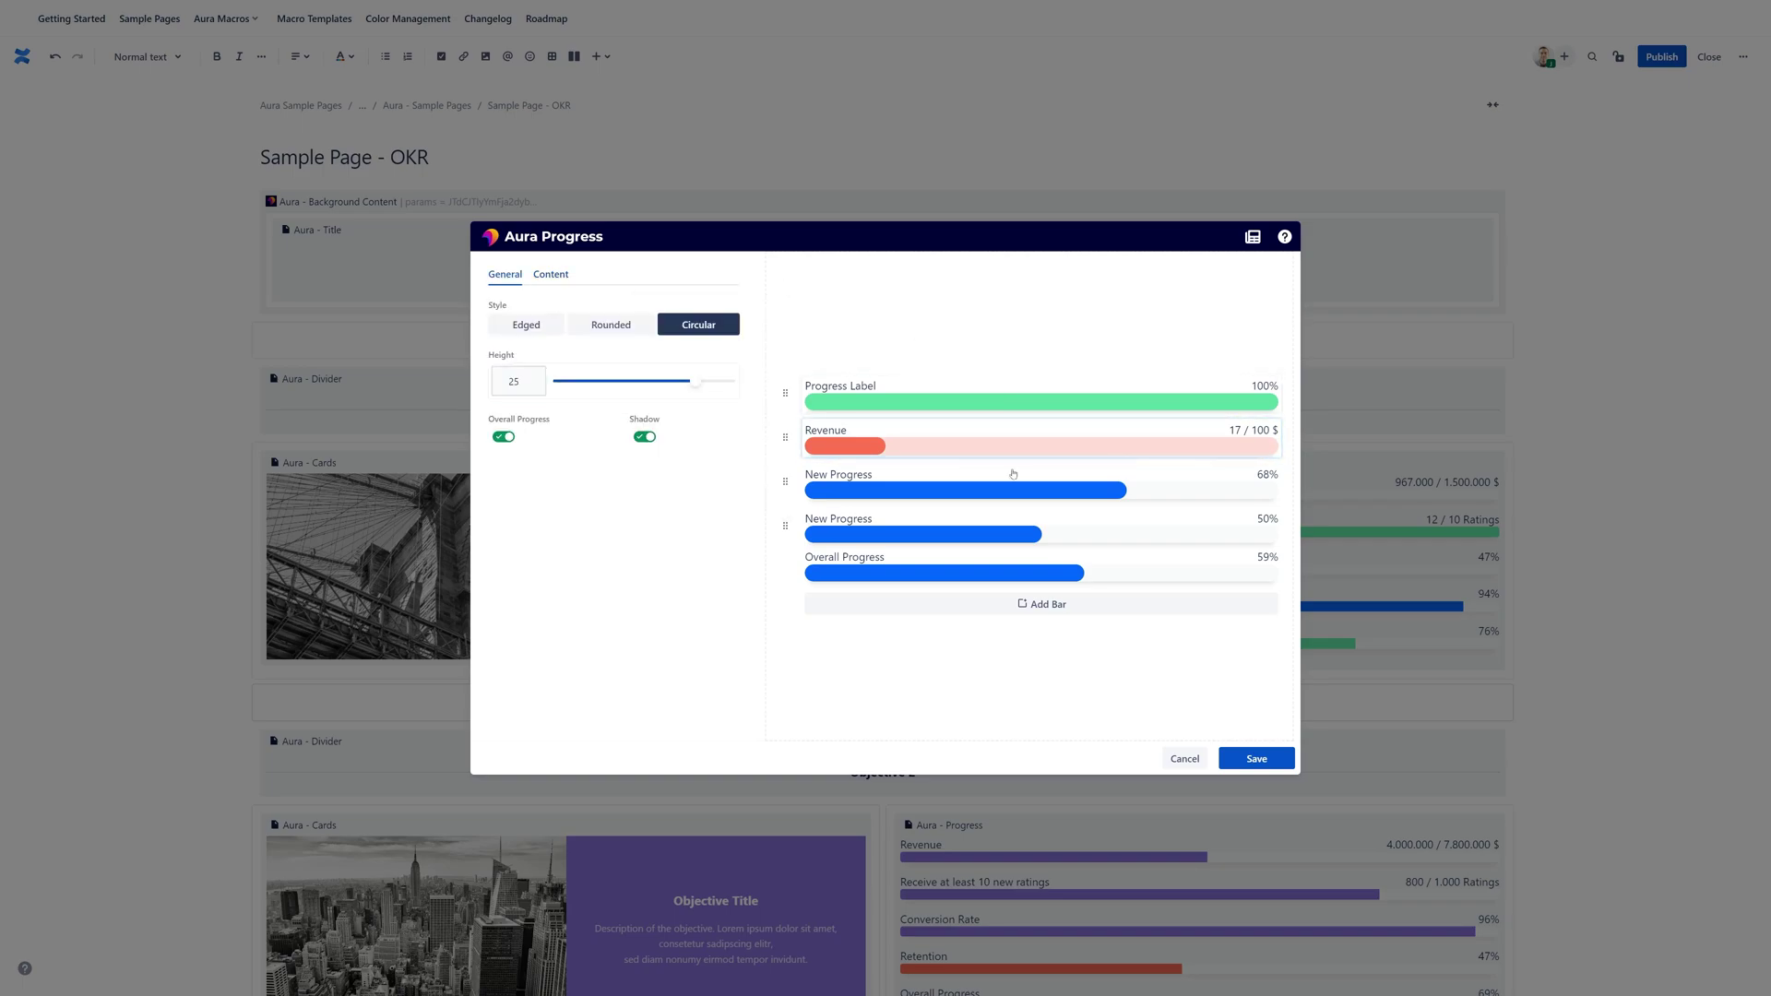
pyautogui.click(981, 433)
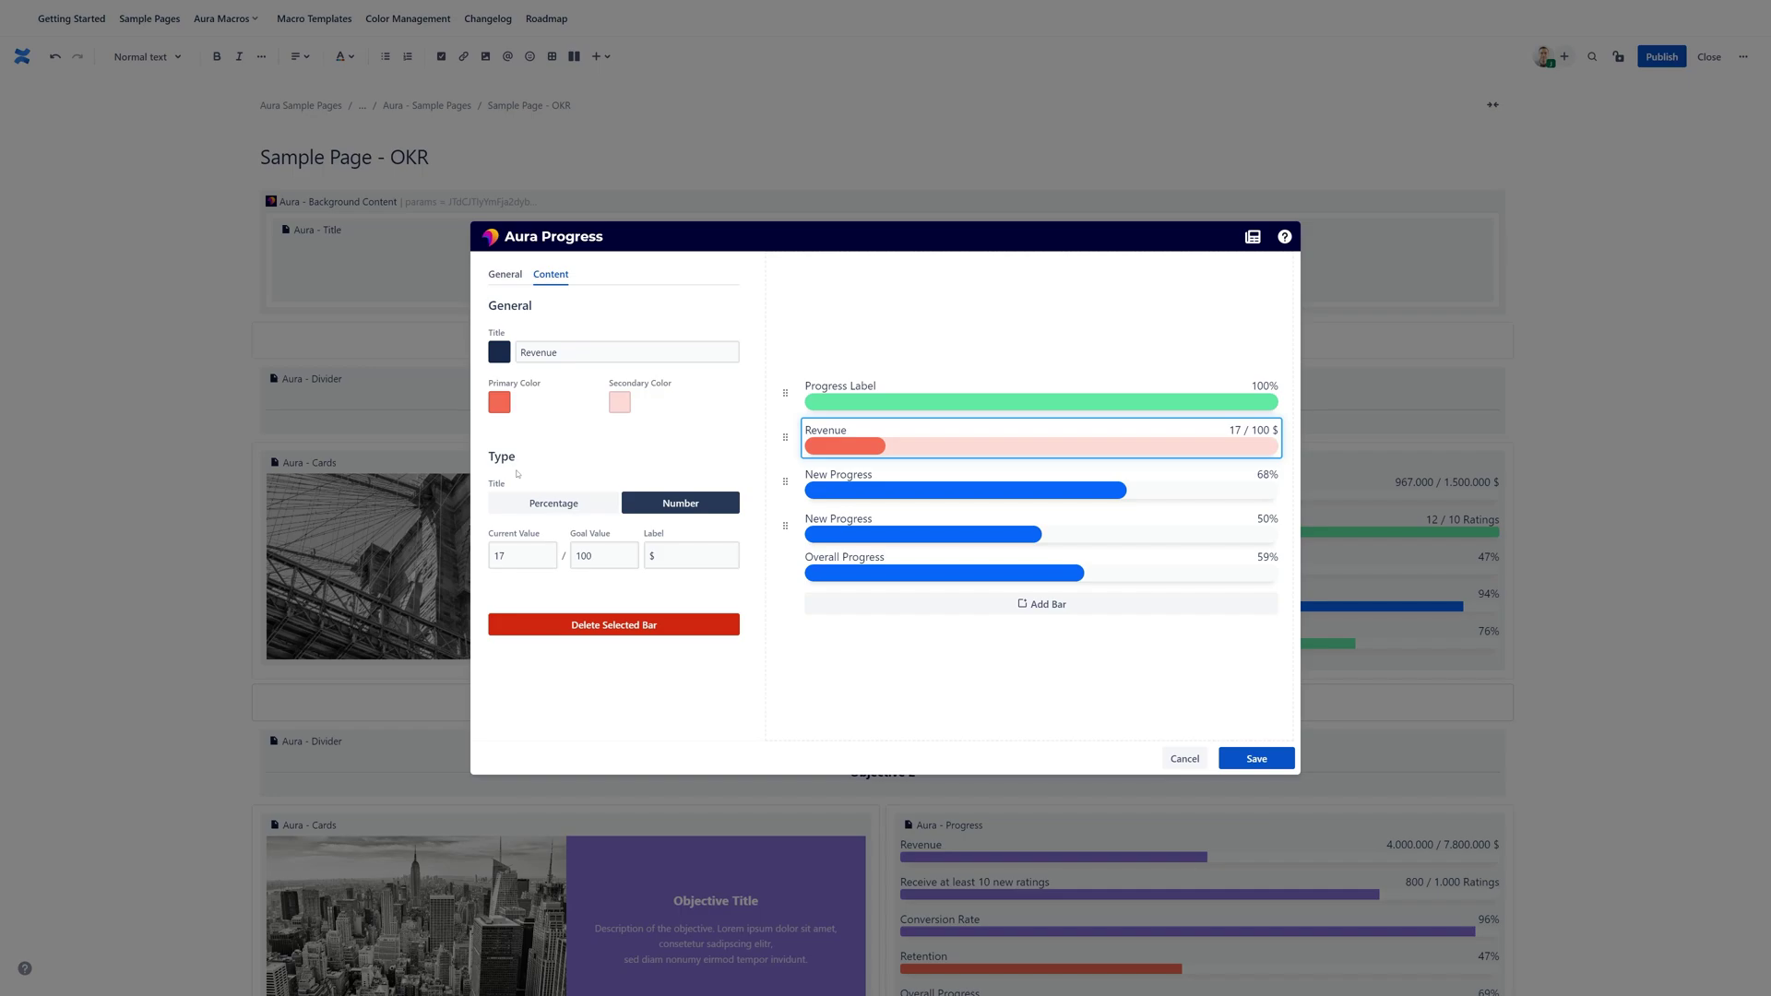
# - Set Revenue's value to 37 and its number label from $ to 'Unit', making overall progress 64%
pyautogui.click(554, 506)
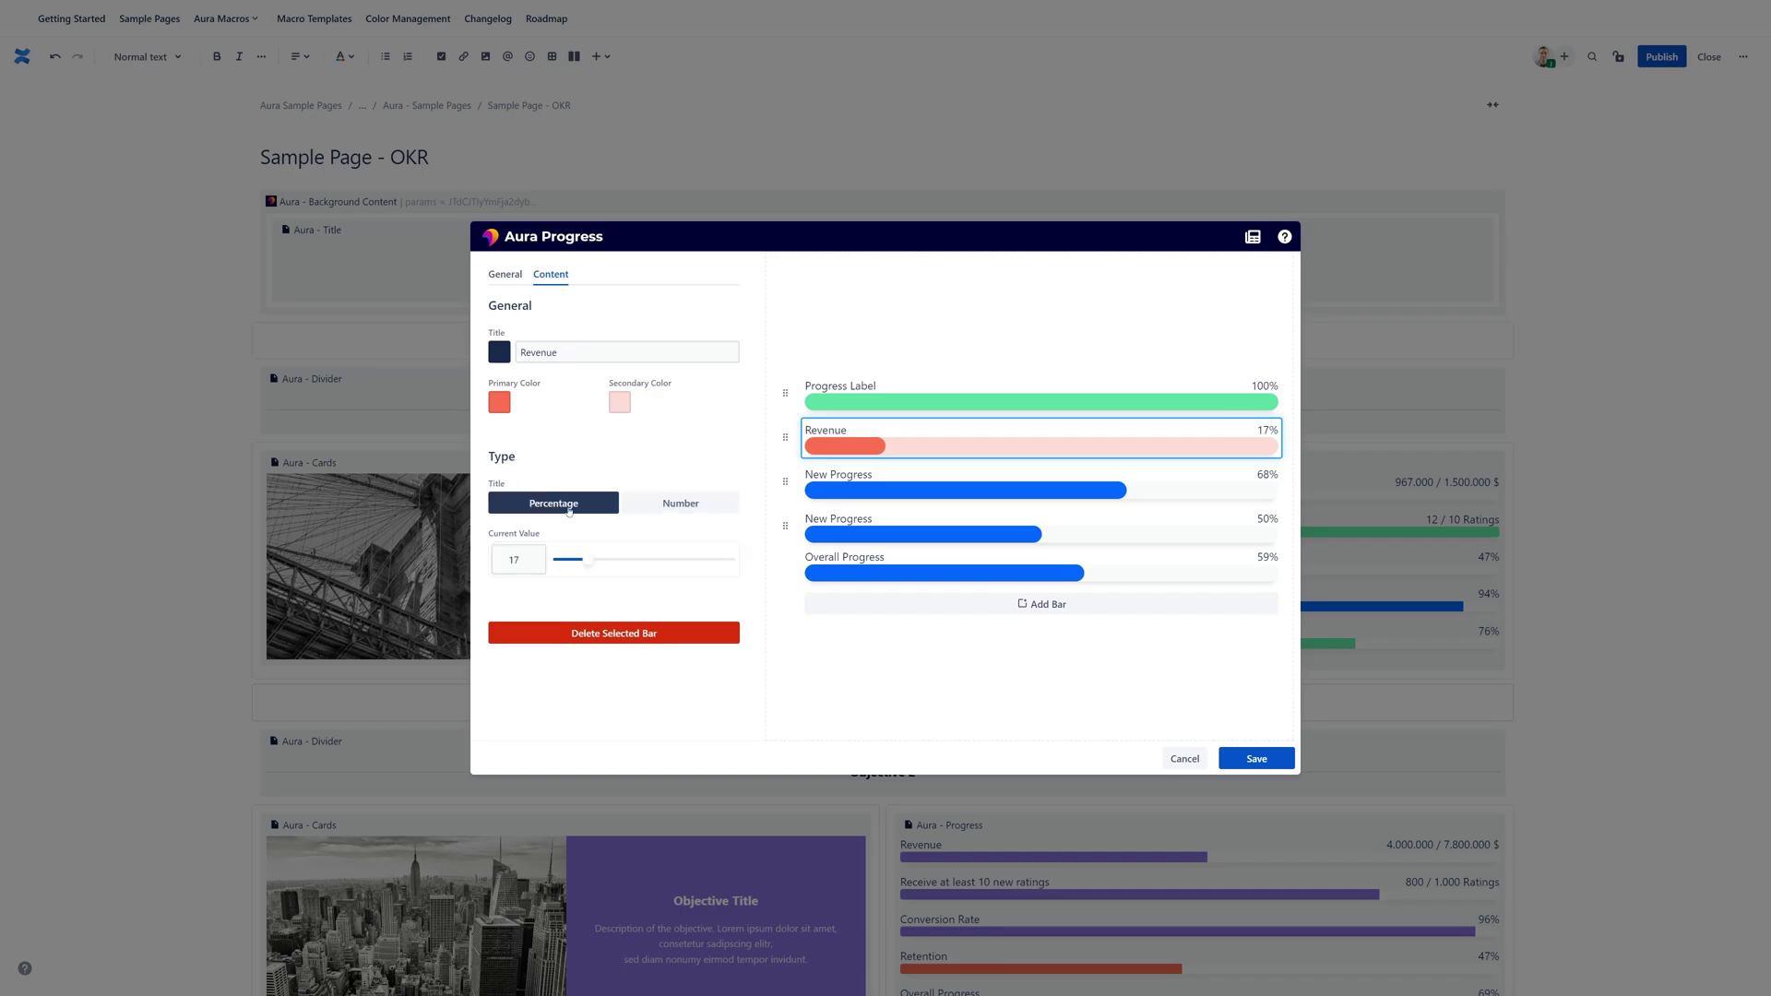
pyautogui.moveTo(588, 560)
pyautogui.mouseDown()
pyautogui.moveTo(557, 561)
pyautogui.moveTo(600, 571)
pyautogui.moveTo(557, 571)
pyautogui.moveTo(735, 566)
pyautogui.moveTo(597, 571)
pyautogui.moveTo(646, 569)
pyautogui.moveTo(622, 569)
pyautogui.mouseUp()
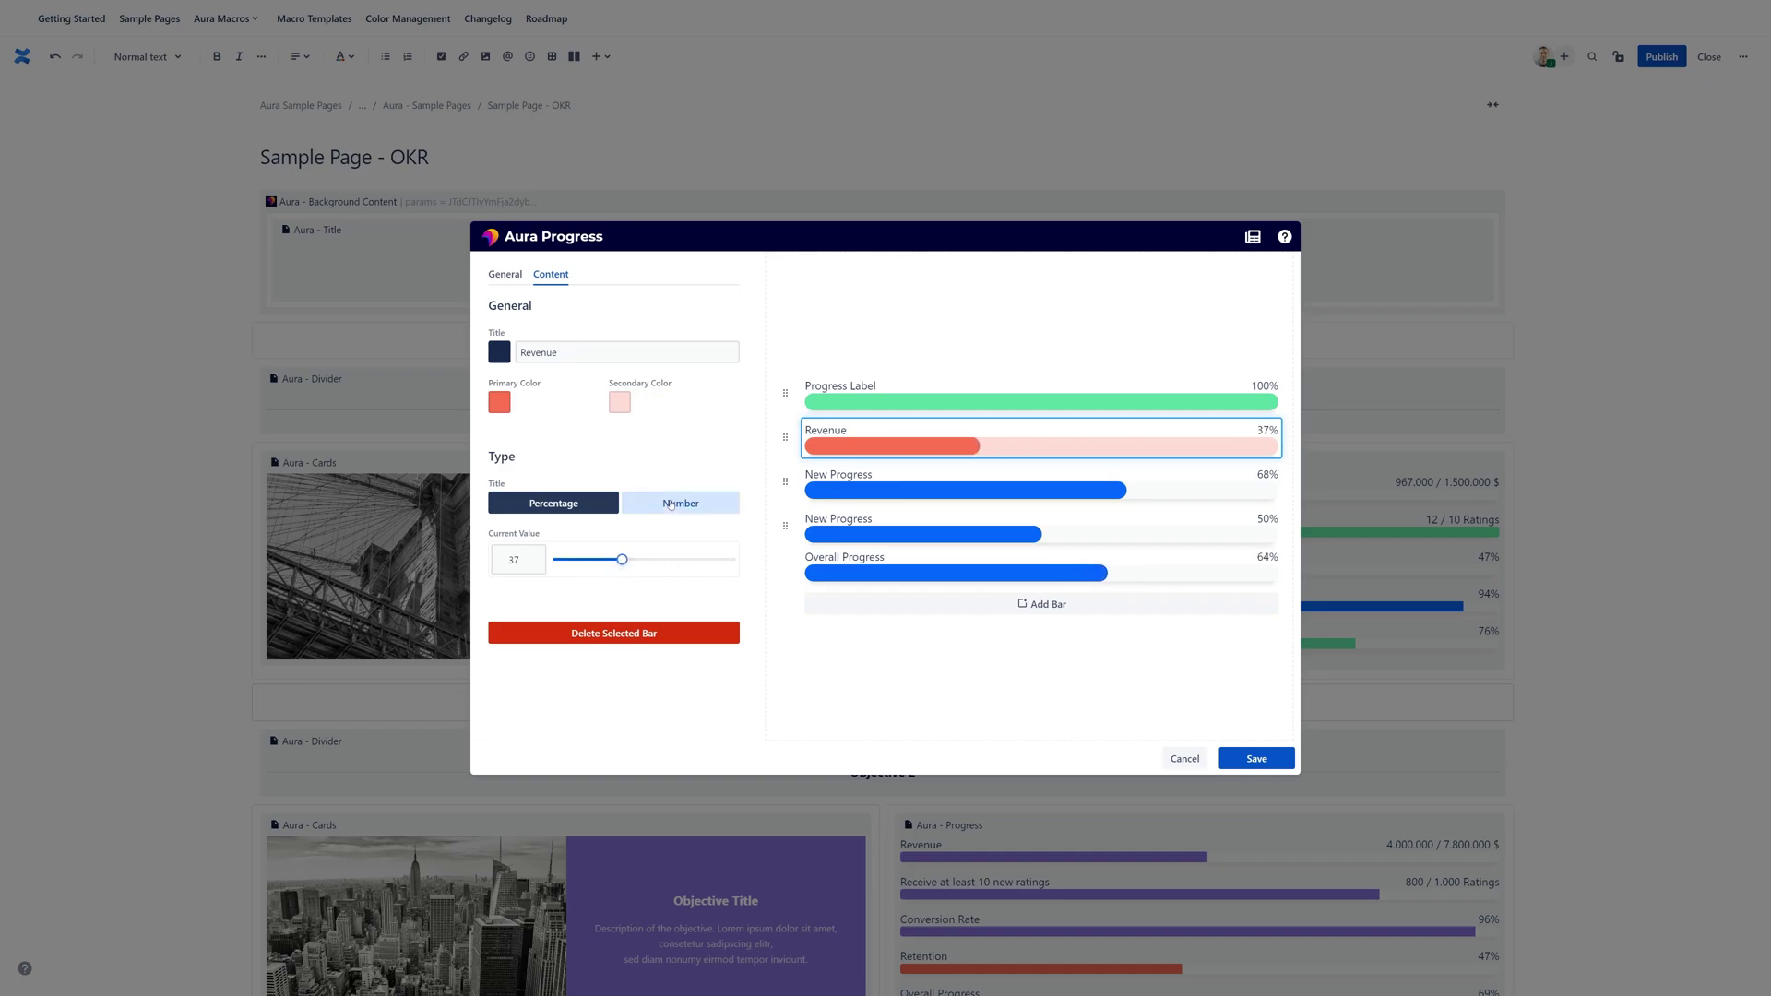
pyautogui.click(671, 504)
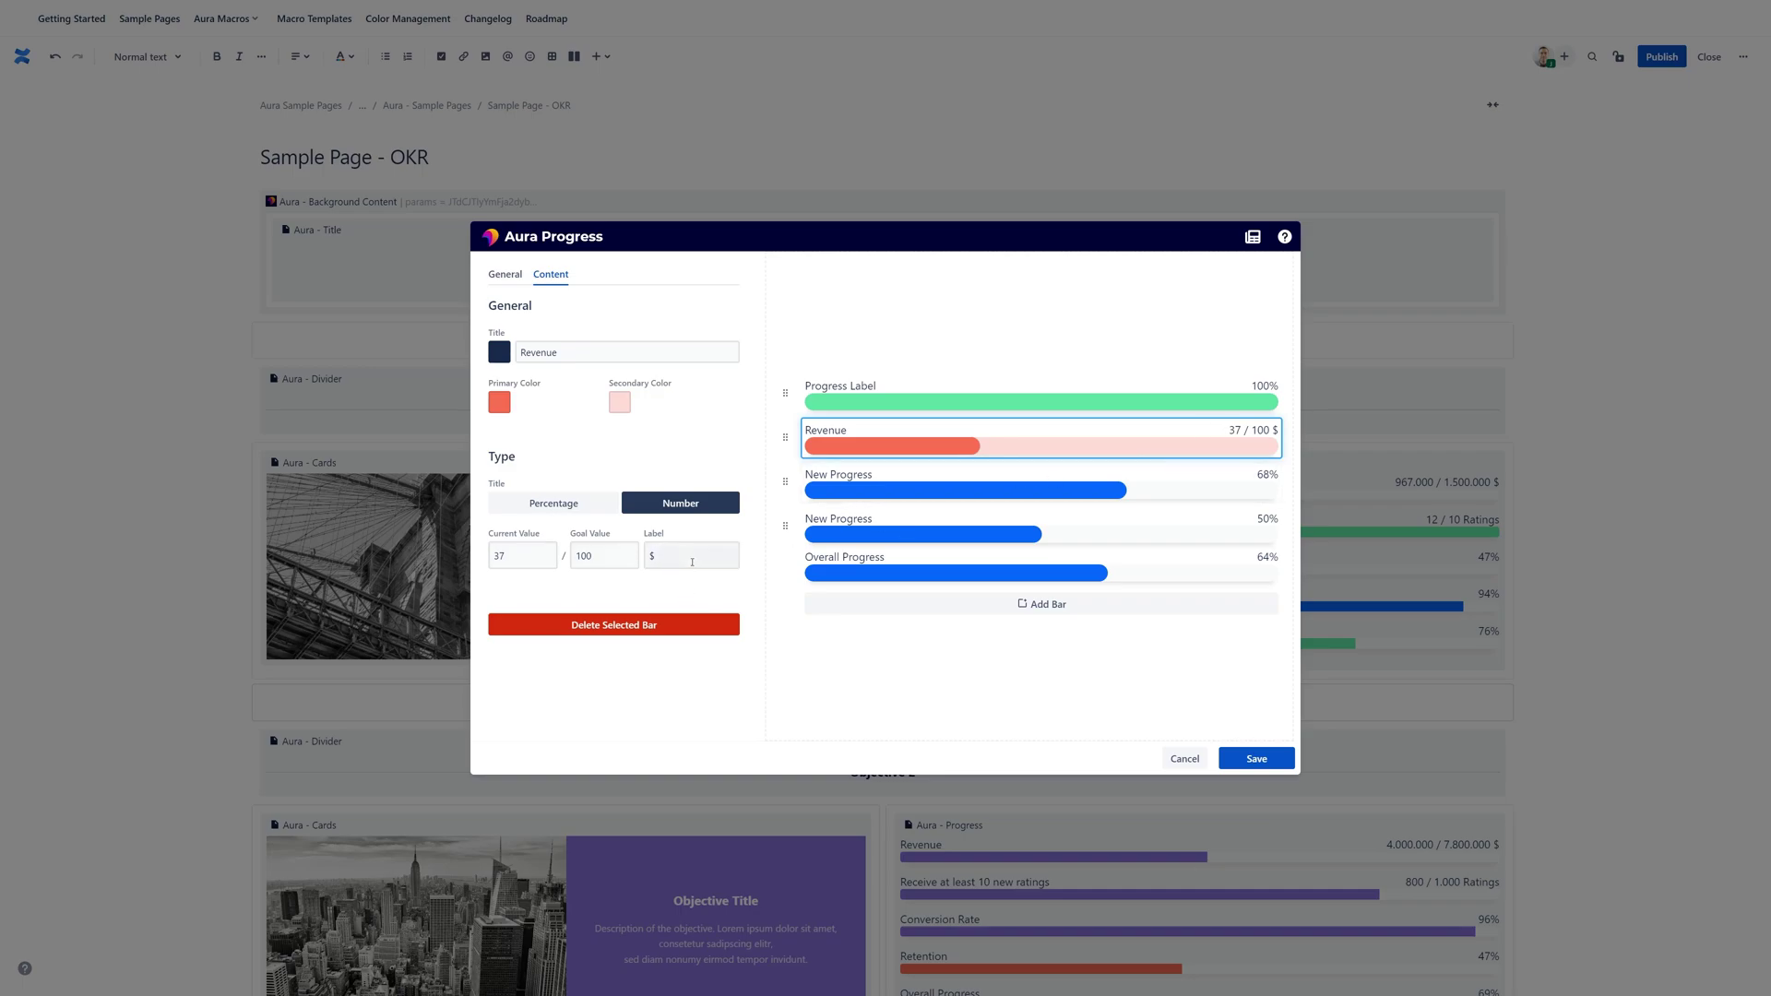
pyautogui.doubleClick(655, 555)
pyautogui.write('Unit')
# - Try dragging the Revenue row to reorder it, then save the macro and scroll to view it beside Objective 1
pyautogui.click(879, 353)
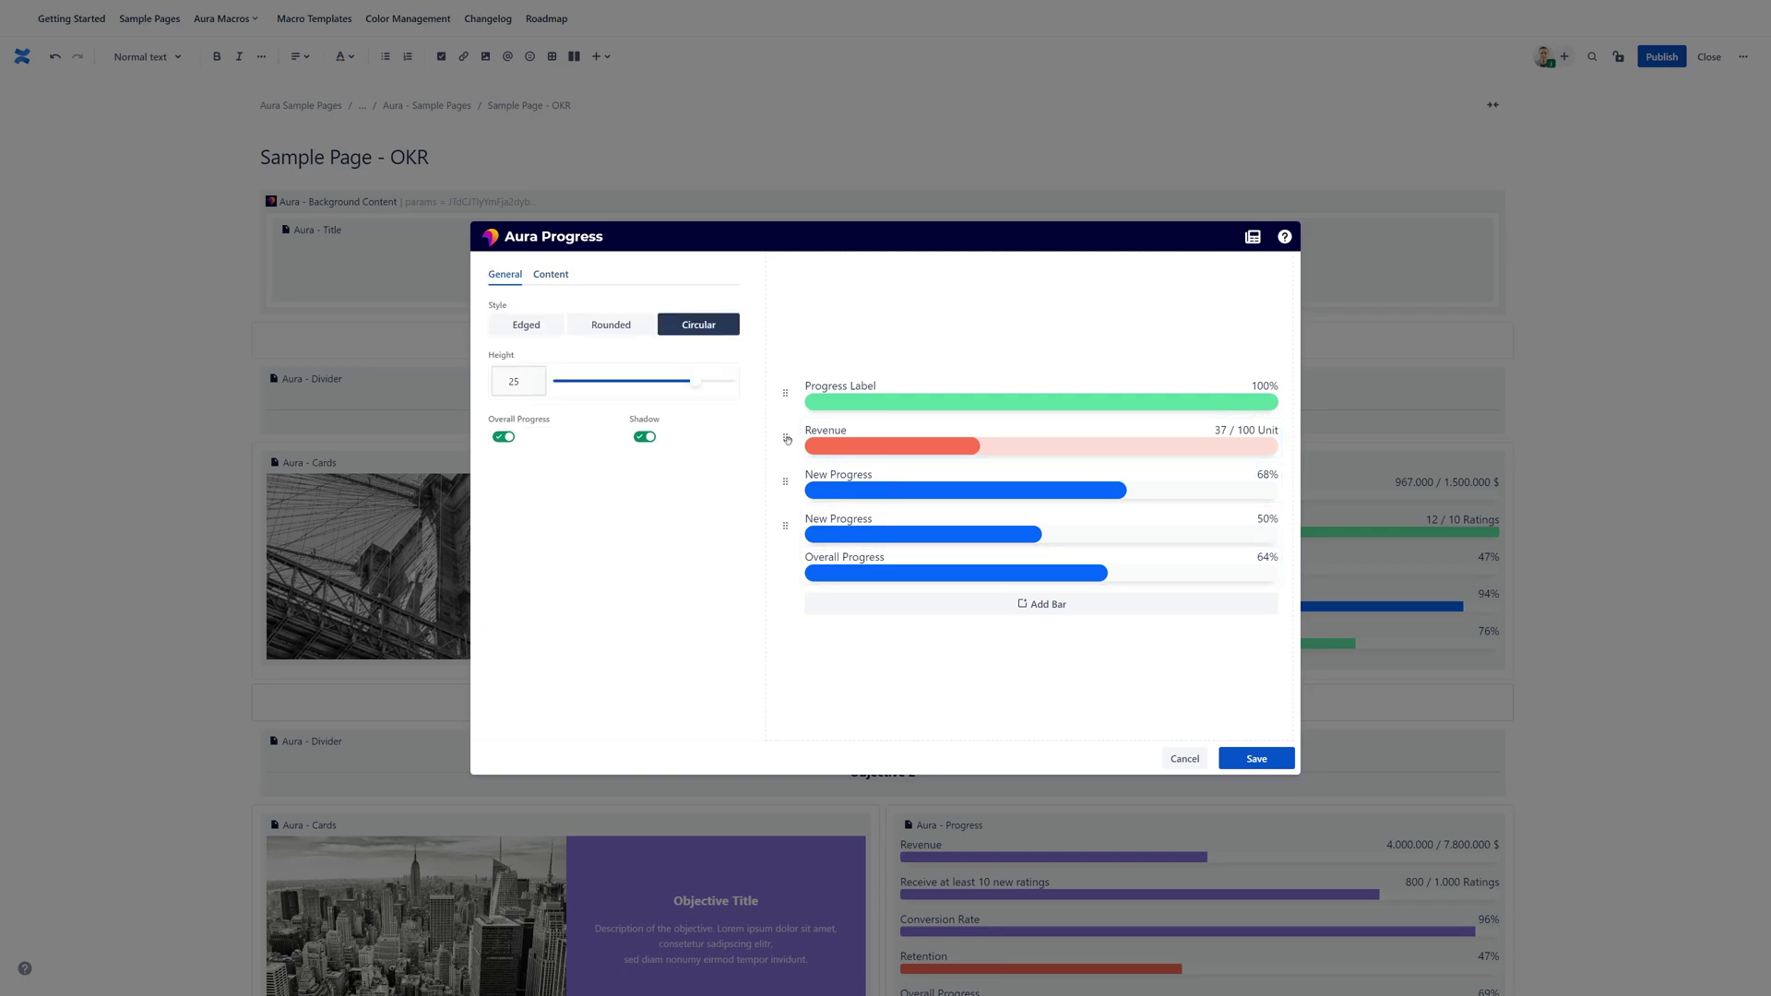
pyautogui.moveTo(787, 439)
pyautogui.mouseDown()
pyautogui.moveTo(779, 545)
pyautogui.moveTo(785, 408)
pyautogui.moveTo(785, 439)
pyautogui.mouseUp()
pyautogui.click(1257, 759)
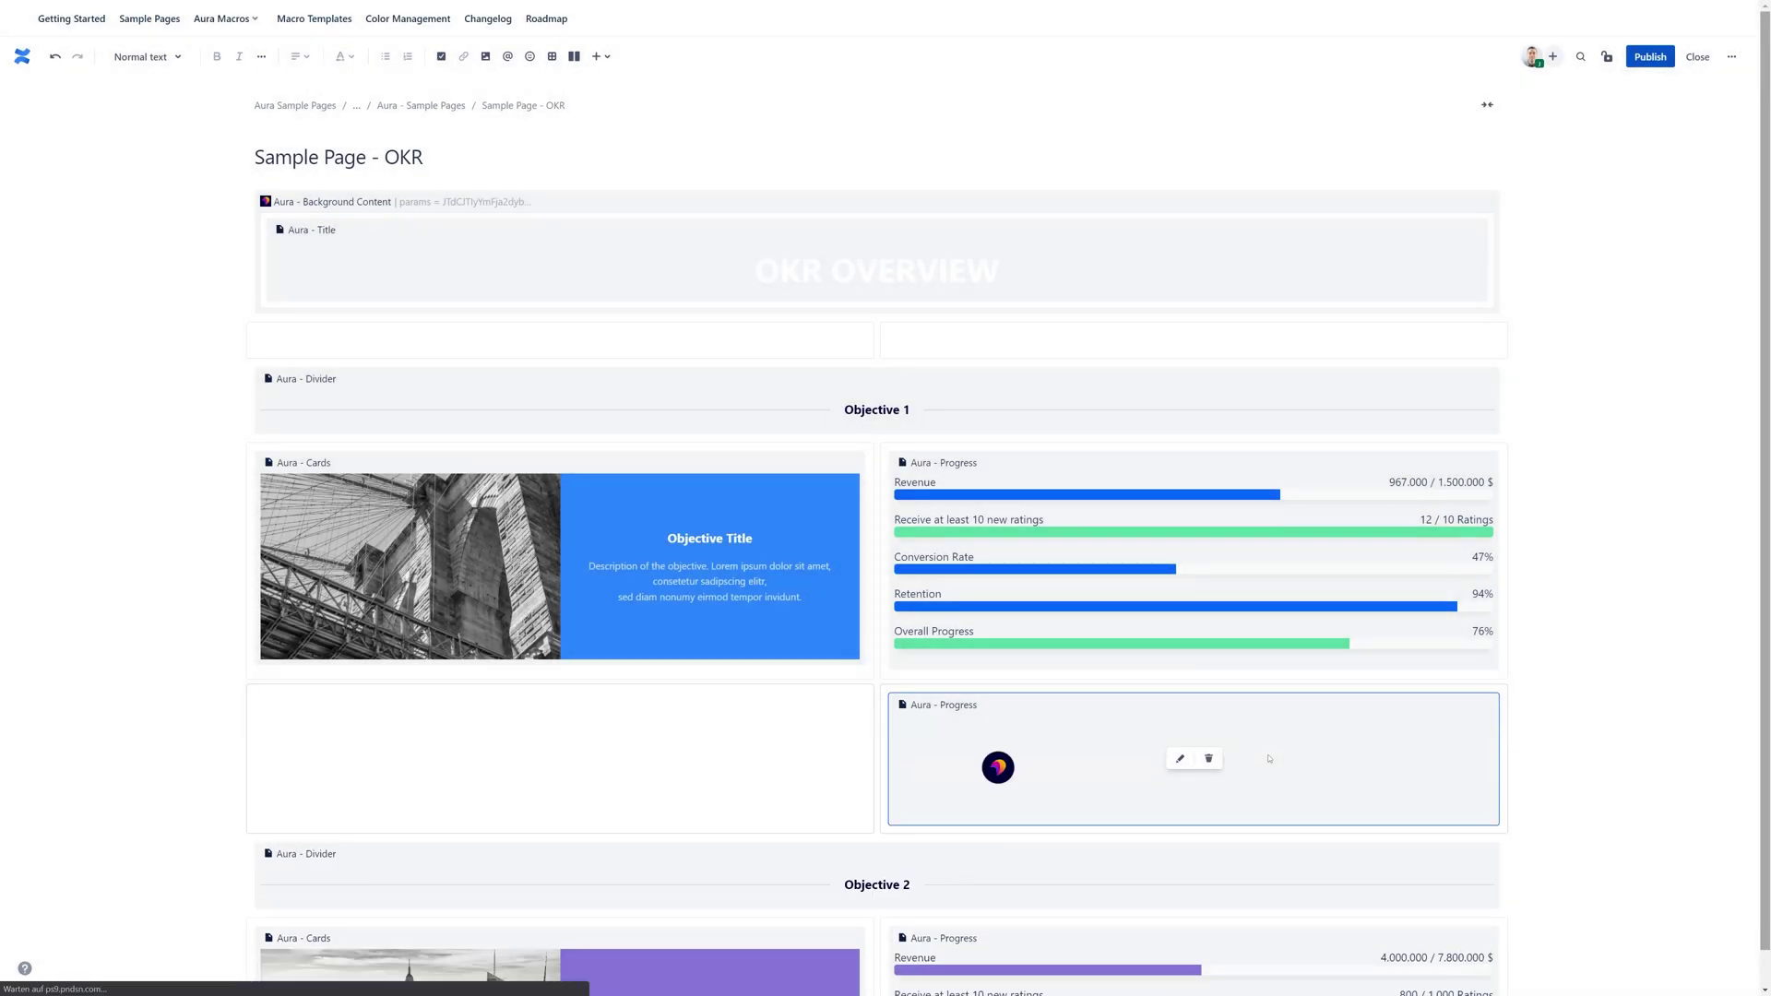
pyautogui.scroll(-2, 1543, 724)
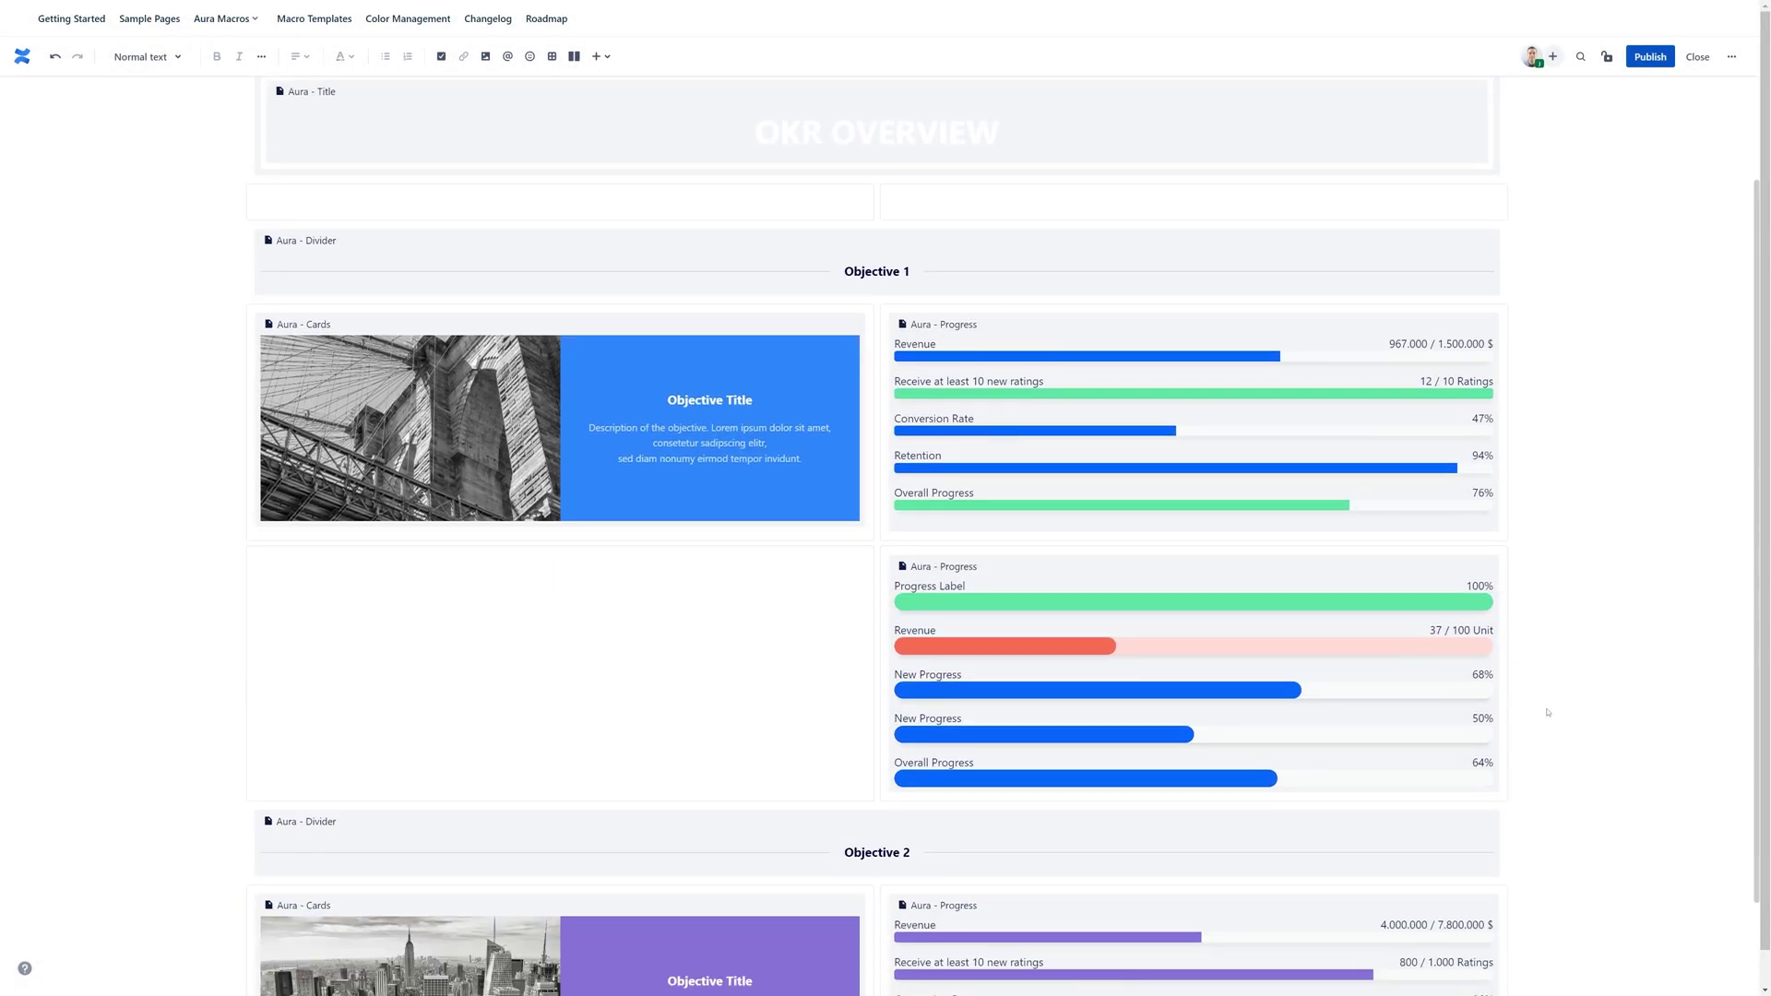